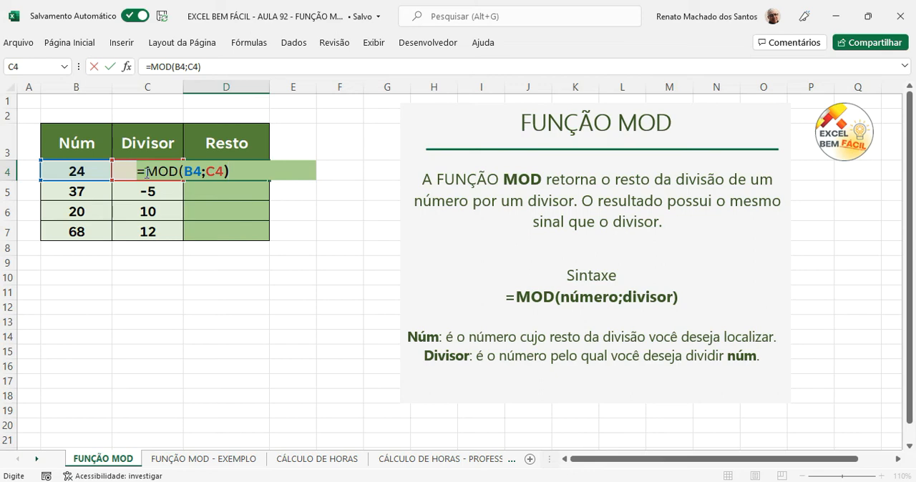
Step: Confirm the formula =MOD(B4;C4) in the first Resto cell and copy it down to D7
{"action": "key", "text": "Return"}
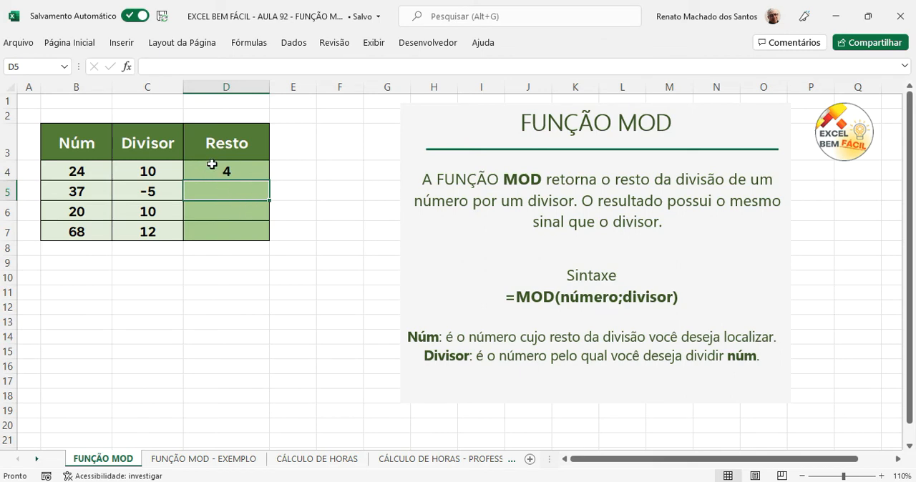
{"action": "left_click", "coordinate": [259, 174]}
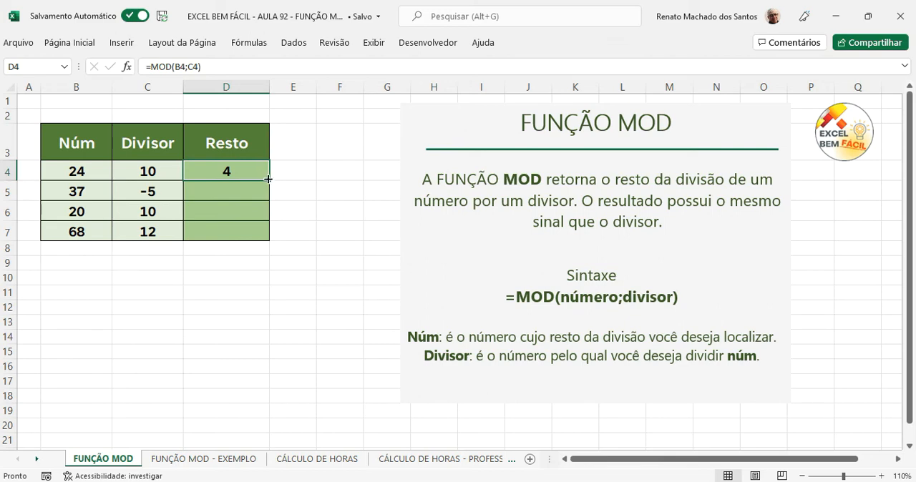
{"action": "left_click_drag", "start_coordinate": [268, 179], "coordinate": [270, 238]}
{"action": "left_click", "coordinate": [293, 207]}
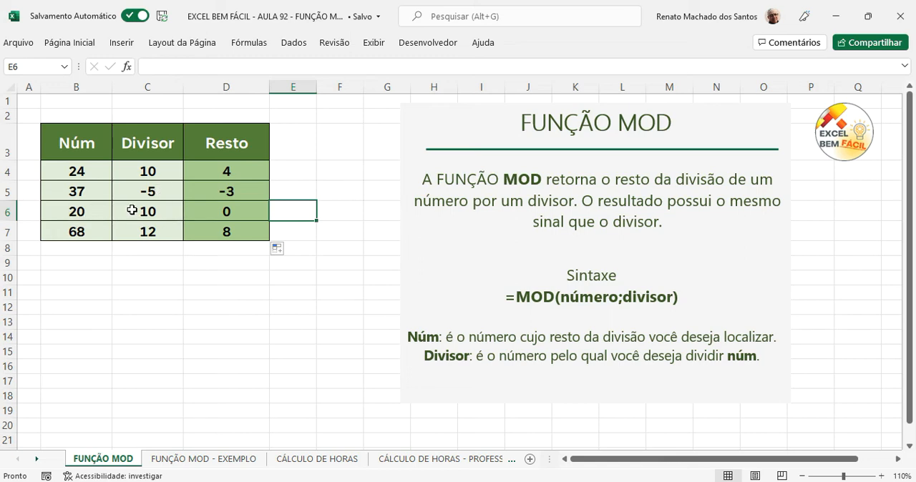
{"action": "left_click", "coordinate": [222, 236]}
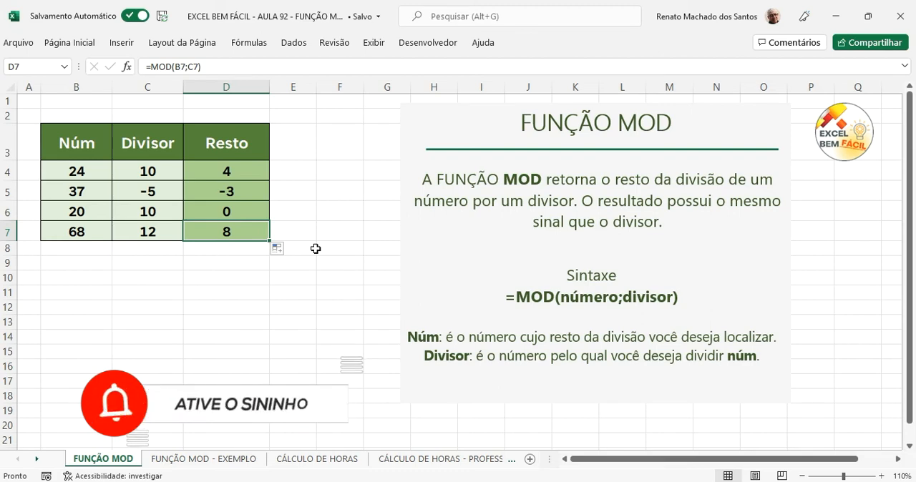
Step: On the FUNÇÃO MOD - EXEMPLO sheet, begin a MOD formula in B4 with $A4 as the number argument
{"action": "left_click", "coordinate": [256, 458]}
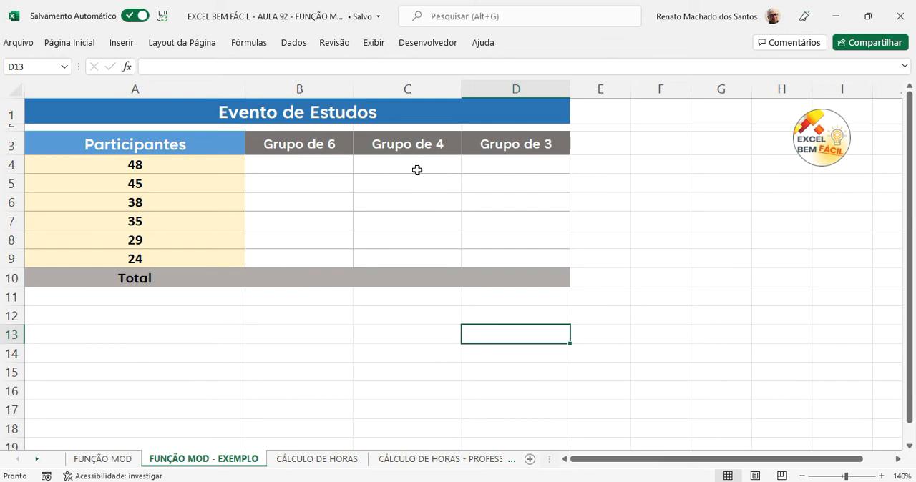
{"action": "left_click", "coordinate": [273, 166]}
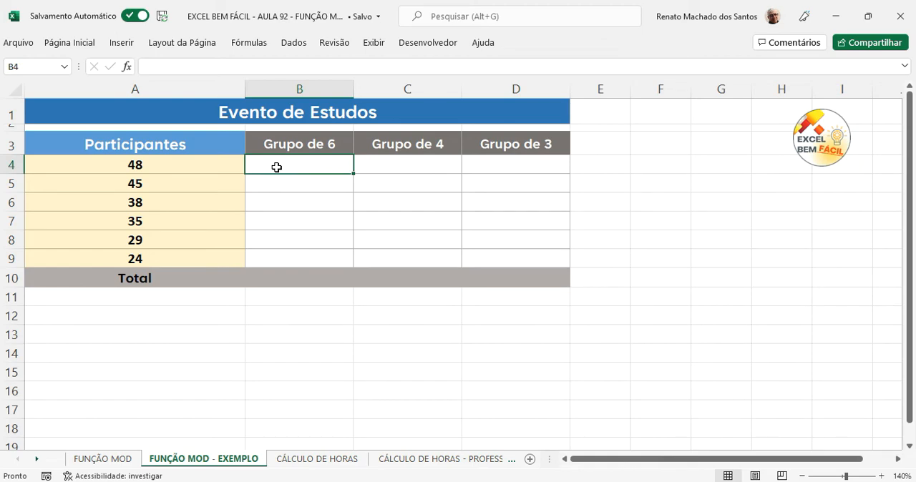
{"action": "type", "text": "=mod"}
{"action": "key", "text": "Tab"}
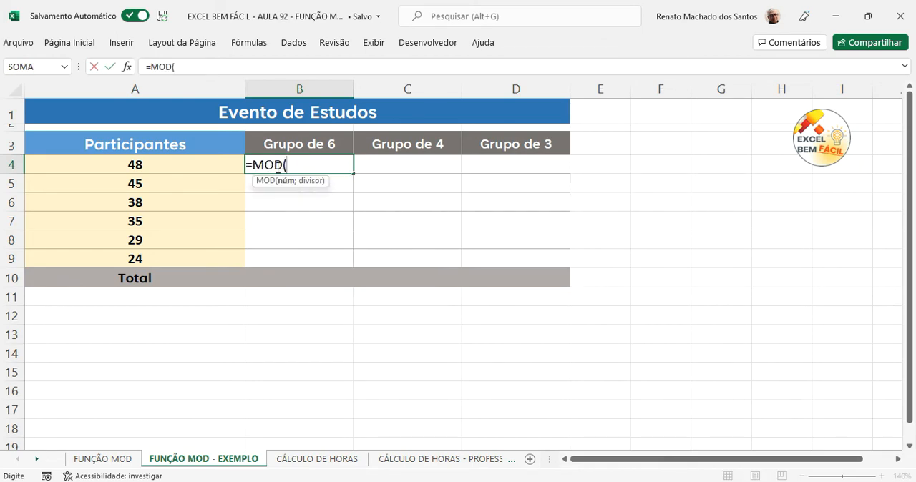
{"action": "left_click", "coordinate": [163, 164]}
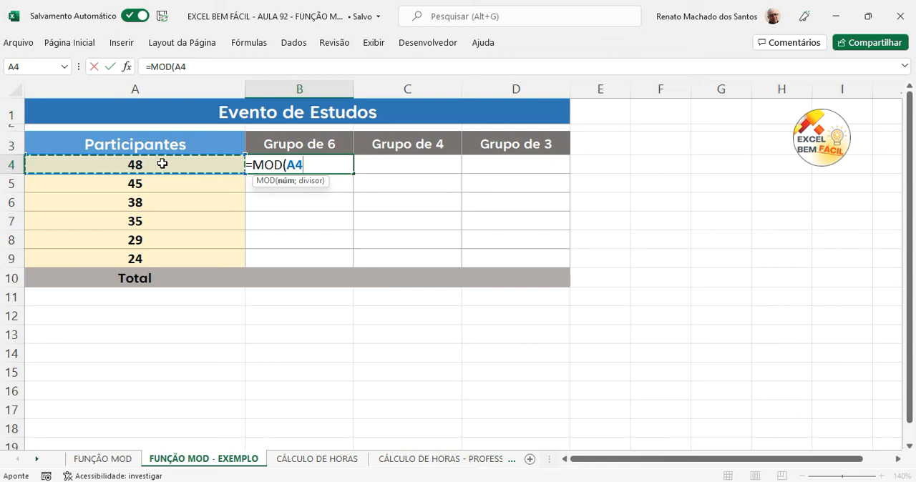
{"action": "key", "text": "F4"}
{"action": "key", "text": "F4"}
{"action": "key", "text": "F4"}
{"action": "type", "text": ";"}
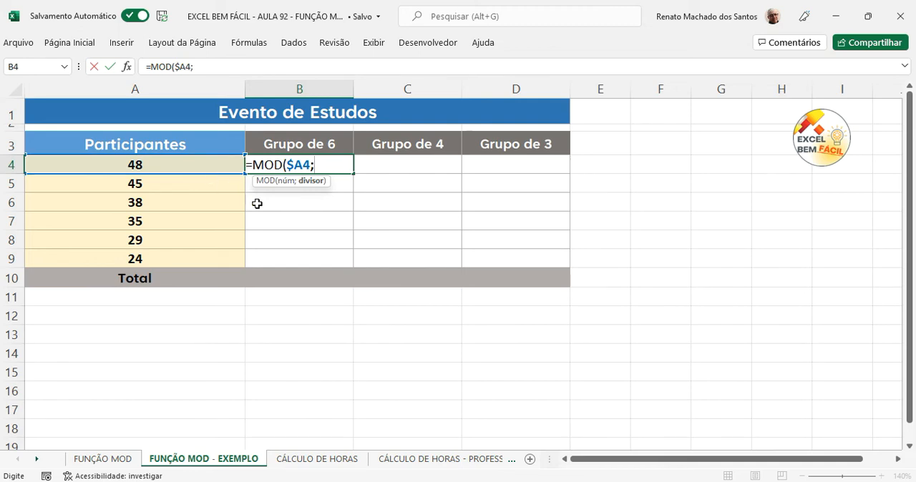
{"action": "left_click", "coordinate": [312, 144]}
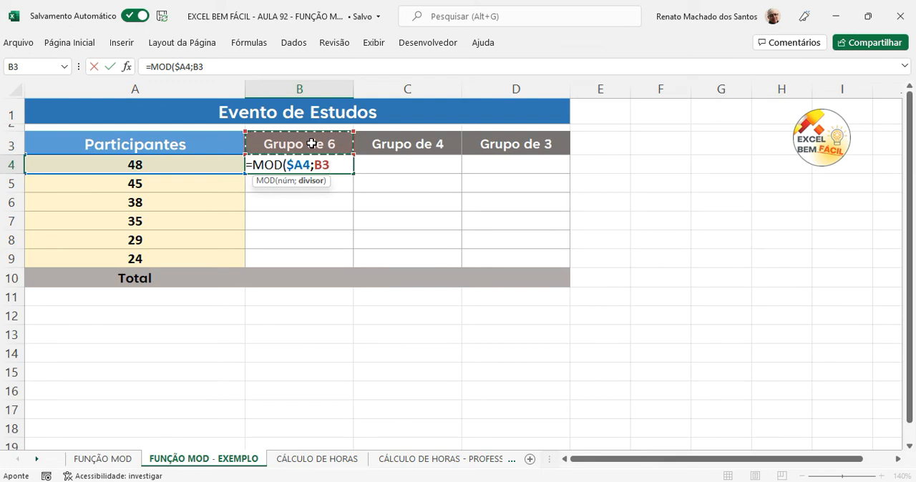
{"action": "key", "text": "BackSpace"}
{"action": "key", "text": "BackSpace"}
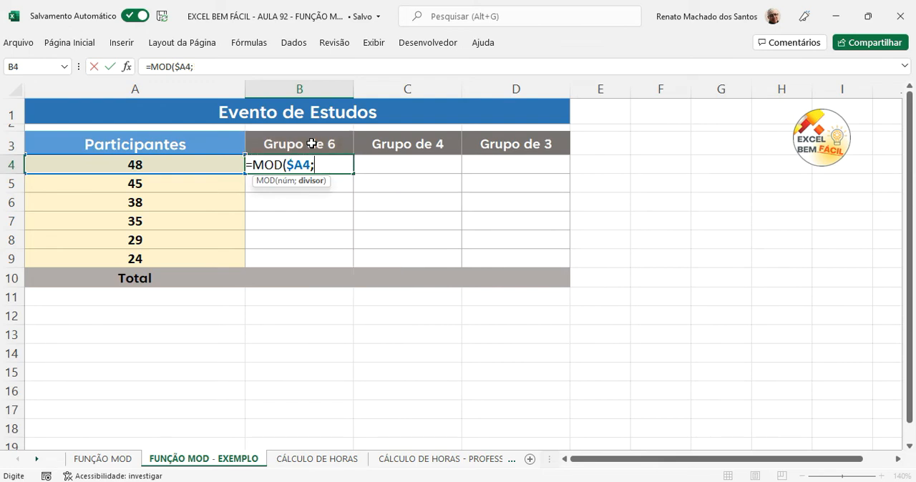
Step: Complete the MOD formula in B4 with DIREITA(B3;1) as the divisor argument
{"action": "type", "text": "d"}
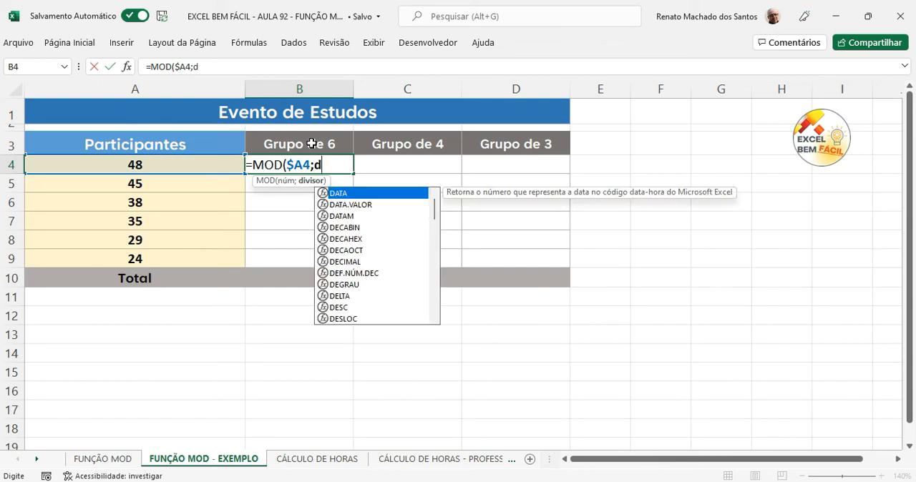
{"action": "type", "text": "irerei"}
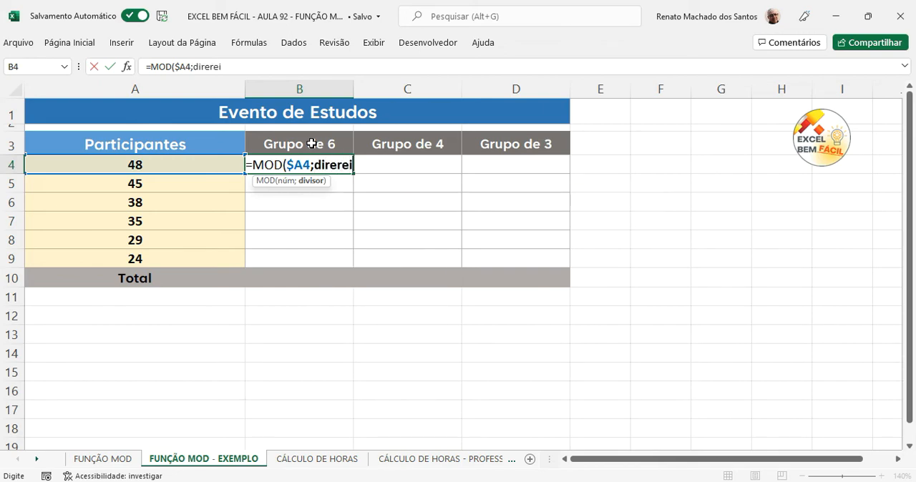
{"action": "key", "text": "BackSpace"}
{"action": "key", "text": "BackSpace"}
{"action": "key", "text": "BackSpace"}
{"action": "key", "text": "BackSpace"}
{"action": "key", "text": "Tab"}
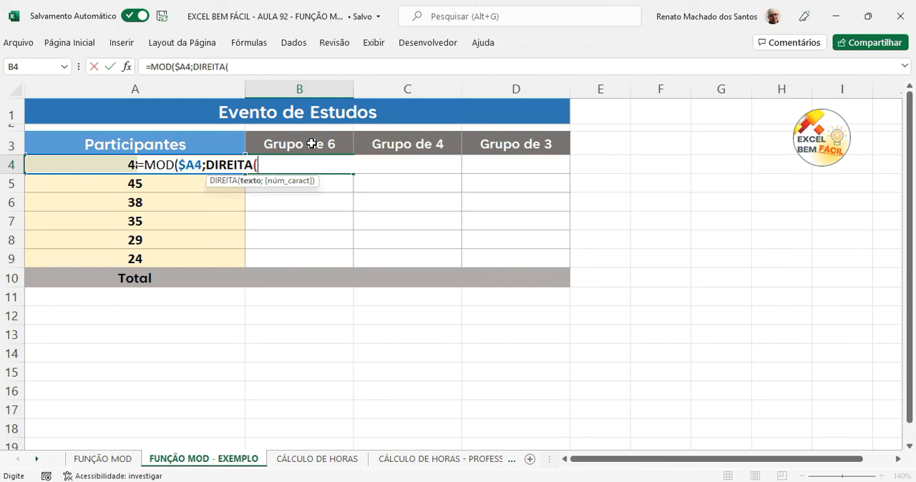
{"action": "left_click", "coordinate": [312, 143]}
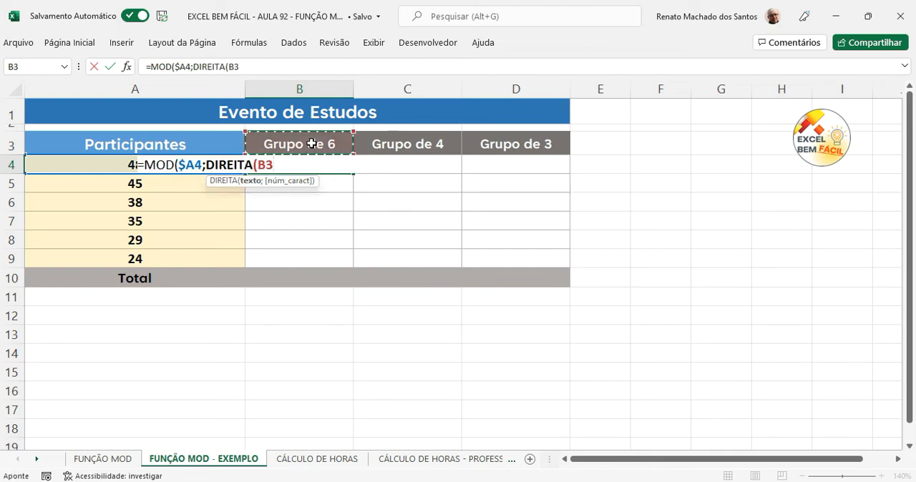
{"action": "type", "text": ";"}
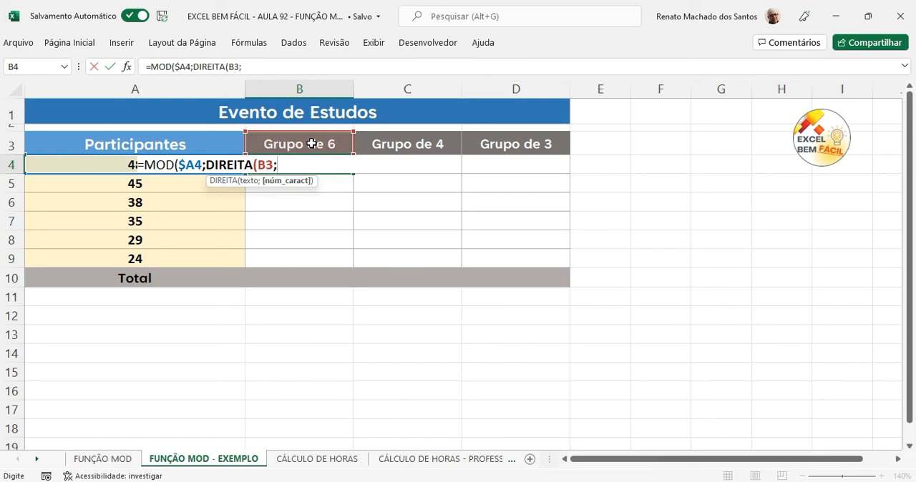
{"action": "type", "text": "1)"}
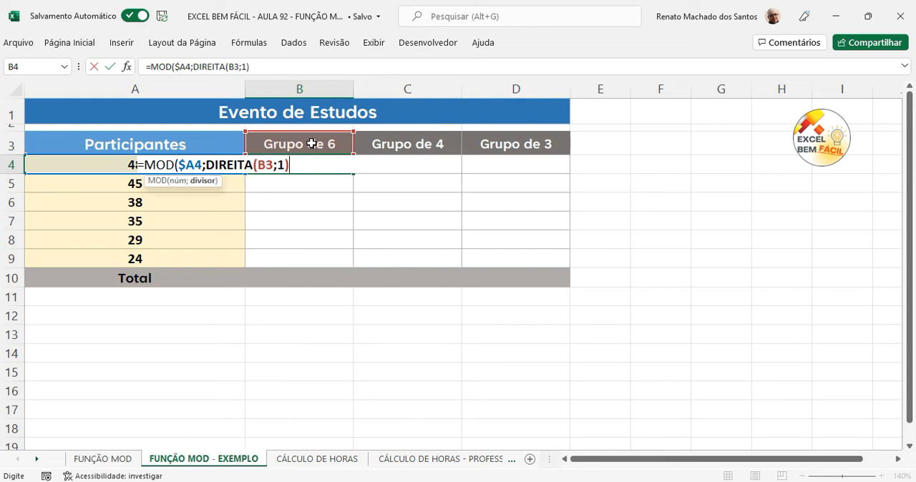
{"action": "type", "text": ")"}
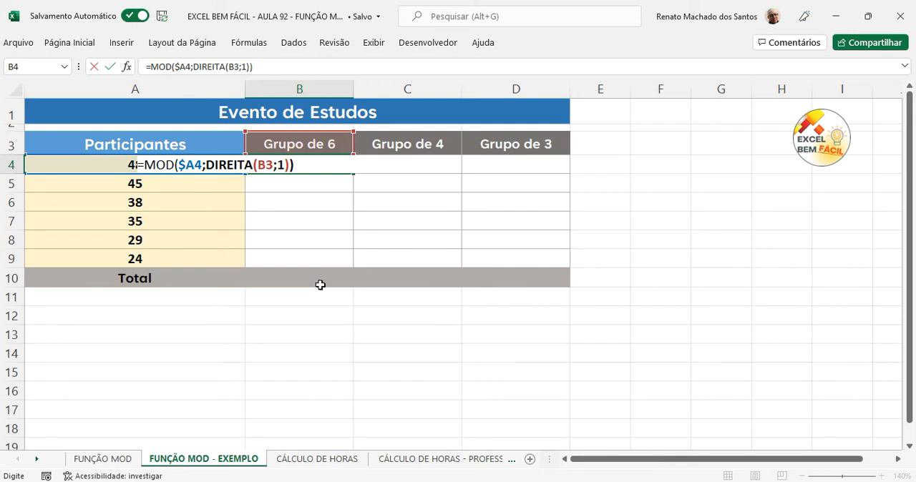
Step: Lock the row of the header reference as B$3 in the B4 formula and confirm the formula
{"action": "left_click", "coordinate": [266, 165]}
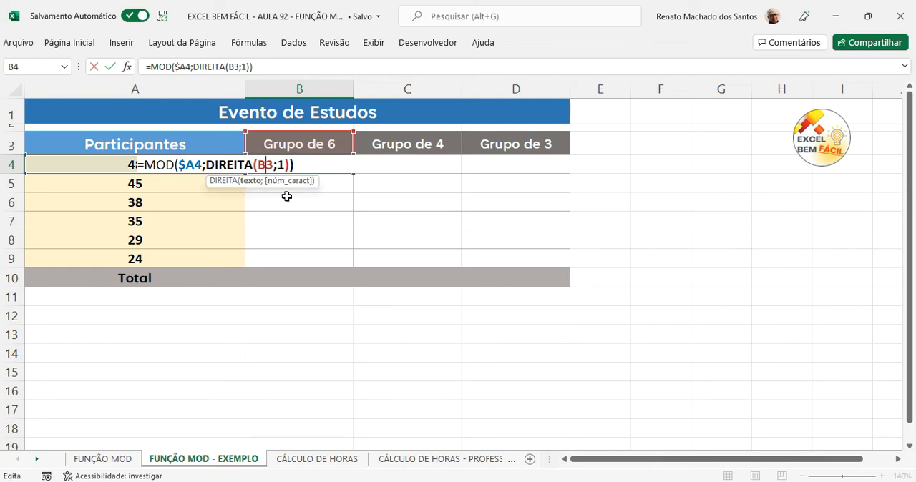
{"action": "key", "text": "F4"}
{"action": "key", "text": "F4"}
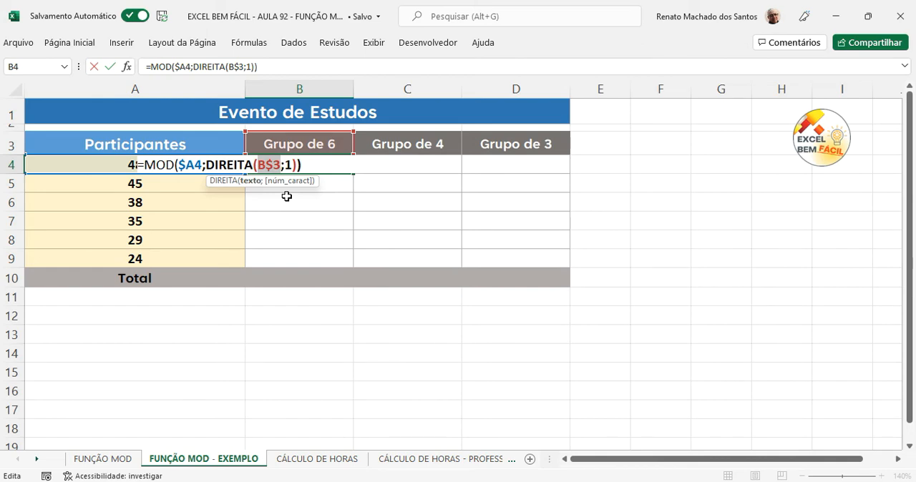
{"action": "key", "text": "Return"}
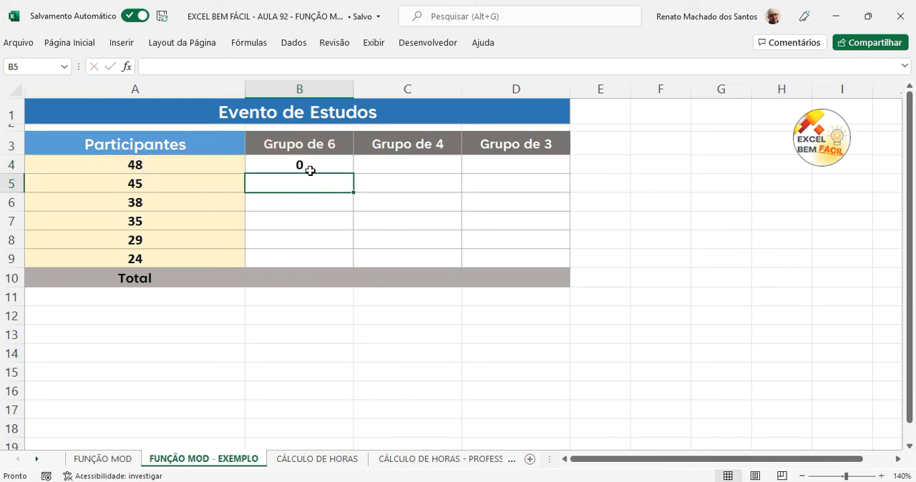
Step: Copy the B4 remainder formula across the three group columns through D9
{"action": "left_click", "coordinate": [305, 167]}
{"action": "left_click_drag", "start_coordinate": [353, 173], "coordinate": [574, 259]}
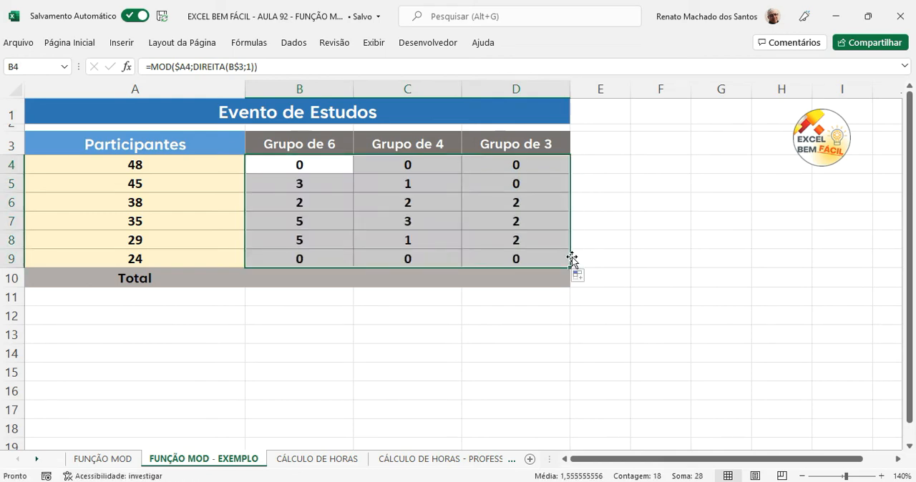
{"action": "left_click", "coordinate": [597, 245]}
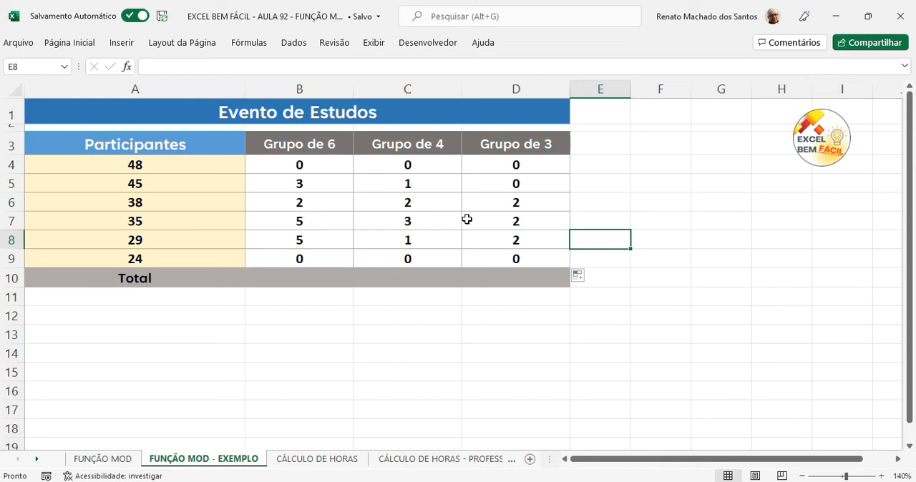
Step: Sum the Grupo de 6 remainders in B10 with AutoSum and copy the total across to D10
{"action": "left_click", "coordinate": [277, 271]}
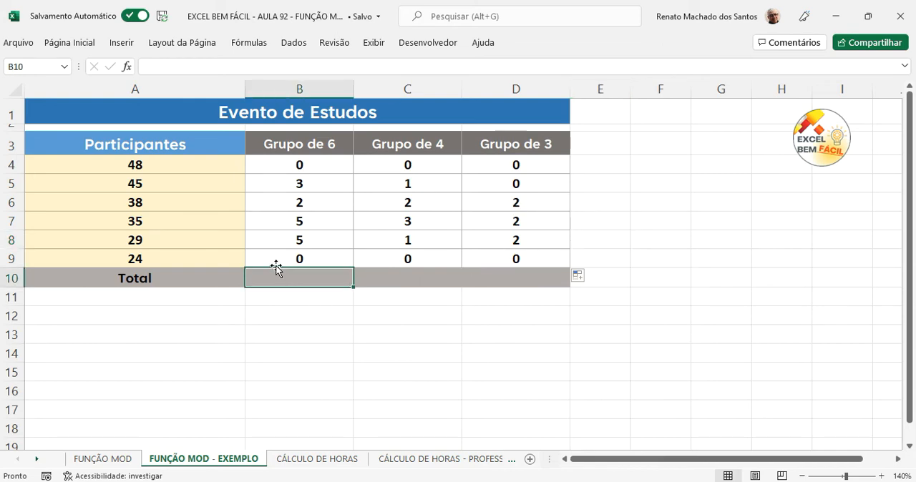
{"action": "key", "text": "alt+equal"}
{"action": "key", "text": "Return"}
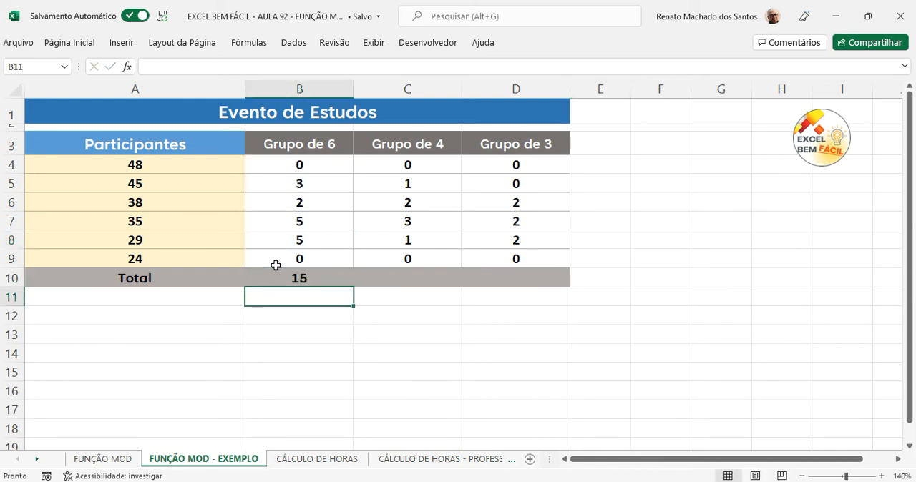
{"action": "left_click", "coordinate": [315, 279]}
{"action": "left_click_drag", "start_coordinate": [356, 289], "coordinate": [540, 293]}
{"action": "left_click", "coordinate": [512, 347]}
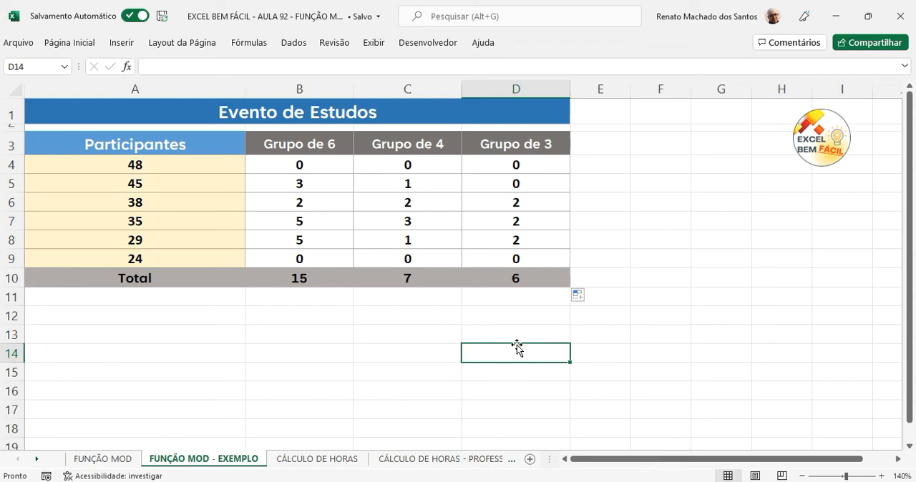
Step: Go to the CÁLCULO DE HORAS sheet and select the first Total 1 cell, I5
{"action": "left_click", "coordinate": [360, 461]}
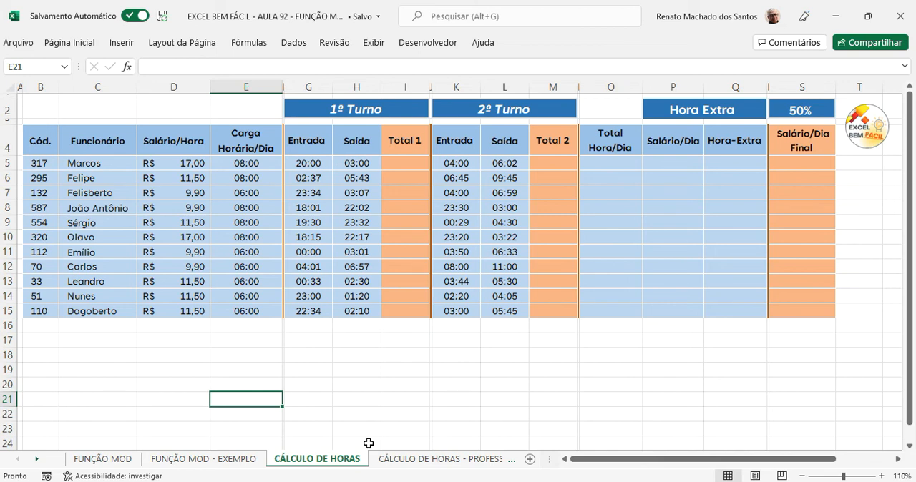
{"action": "left_click", "coordinate": [412, 164]}
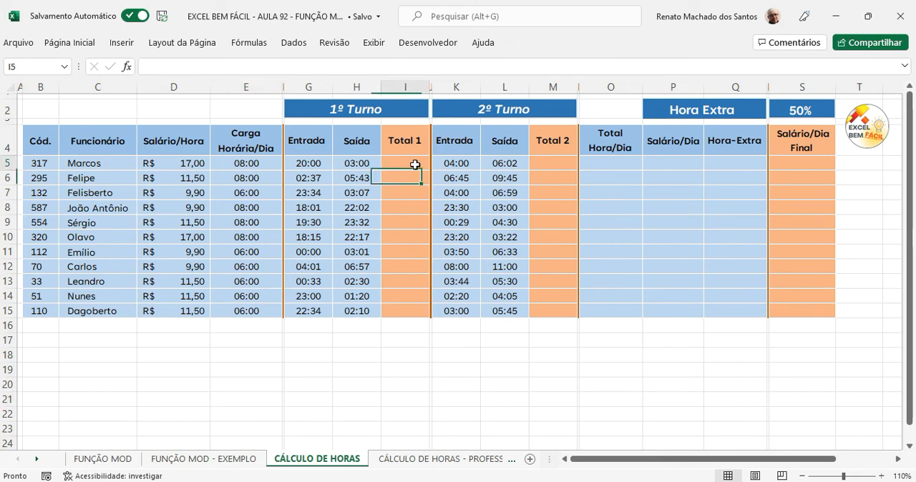
Step: Try calculating the first shift's hours in I5 with =H5-G5, and clear the cell
{"action": "type", "text": "="}
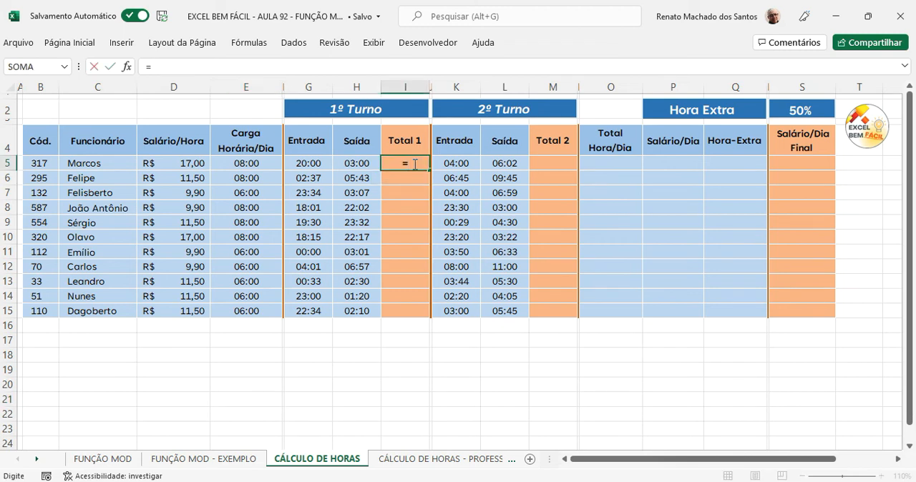
{"action": "left_click", "coordinate": [360, 164]}
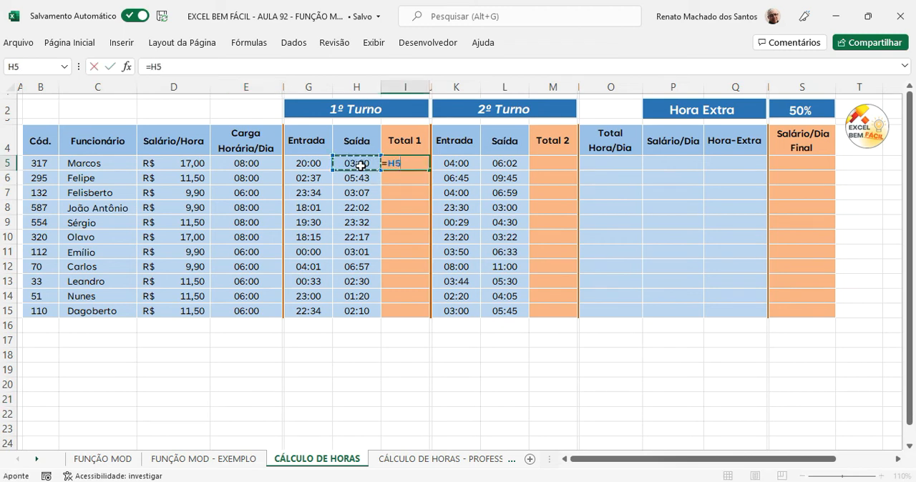
{"action": "type", "text": "-"}
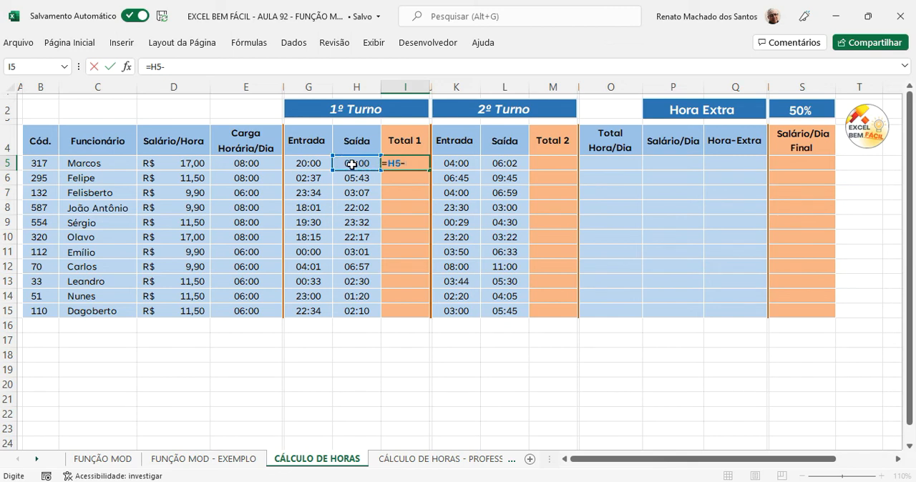
{"action": "left_click", "coordinate": [310, 162]}
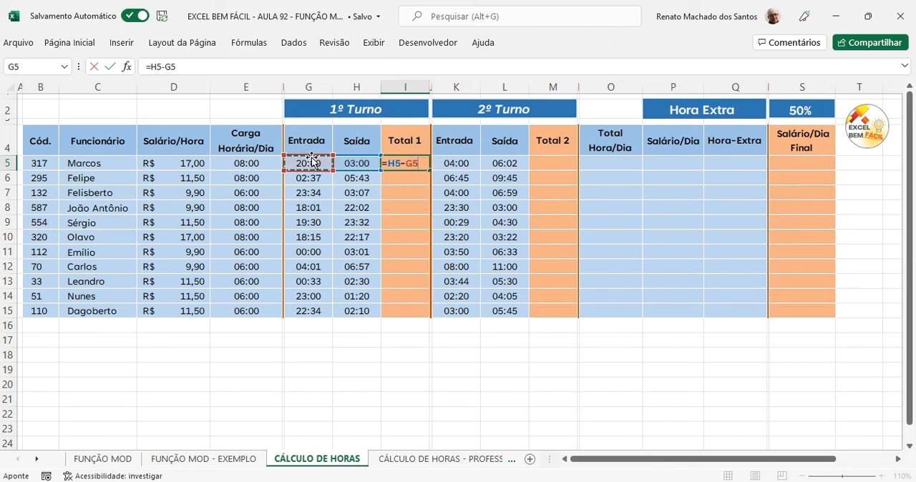
{"action": "key", "text": "Return"}
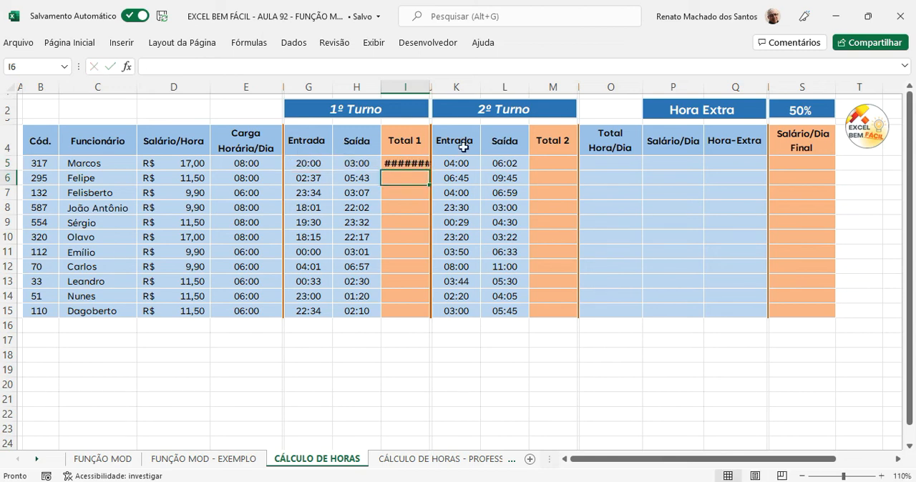
{"action": "left_click", "coordinate": [426, 165]}
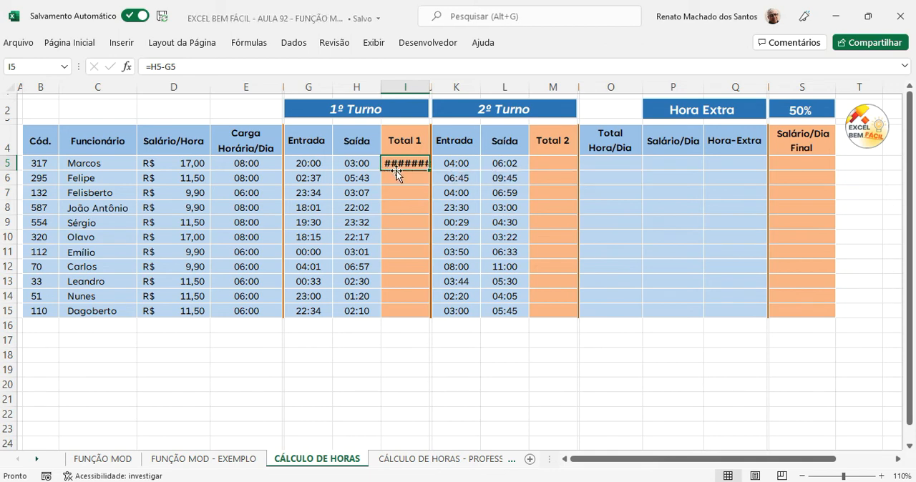
{"action": "key", "text": "Delete"}
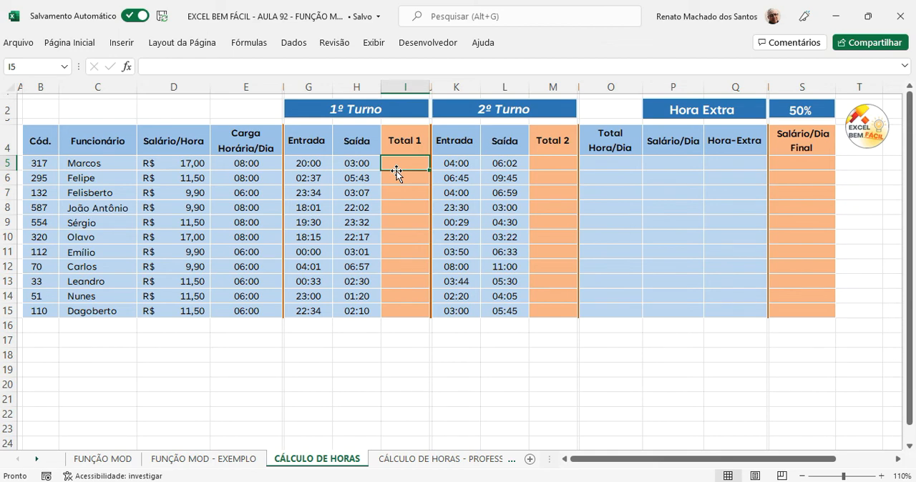
Step: Start an SE formula in I5 with the logical test H5<G5, comparing the first shift's exit and entry times
{"action": "type", "text": "=se("}
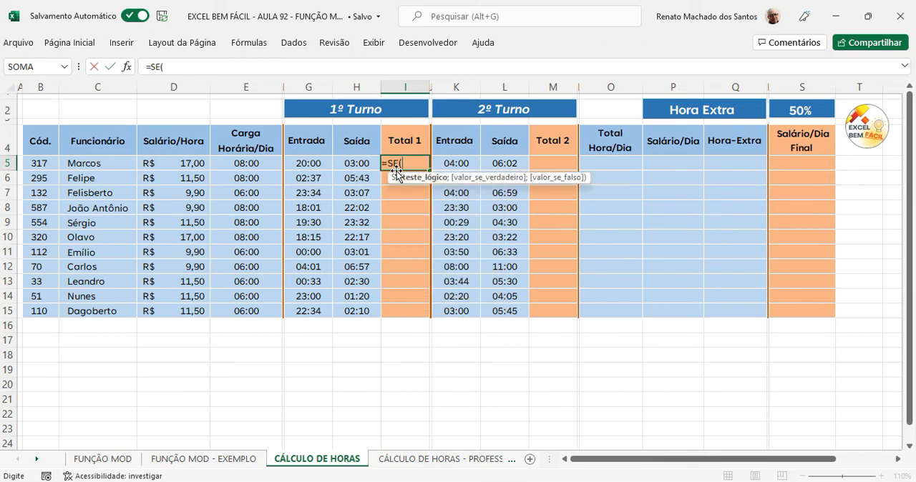
{"action": "left_click", "coordinate": [353, 164]}
{"action": "type", "text": "<"}
{"action": "left_click", "coordinate": [309, 162]}
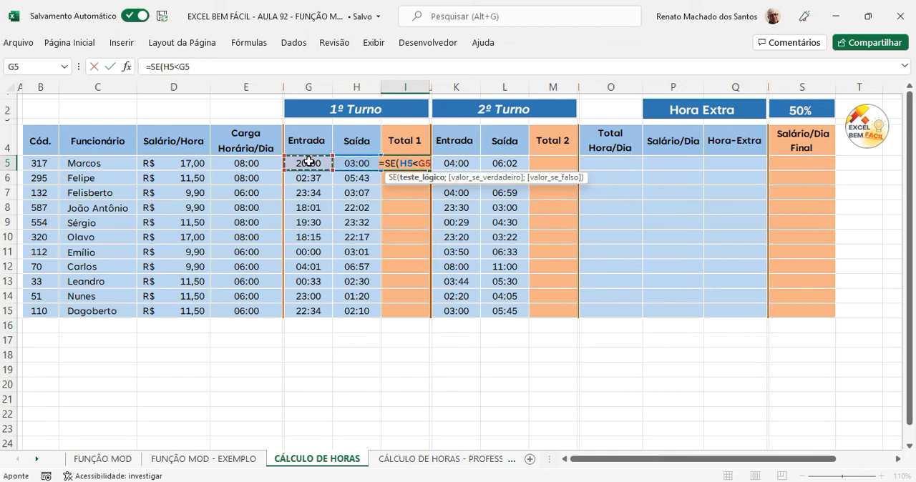
{"action": "type", "text": ";"}
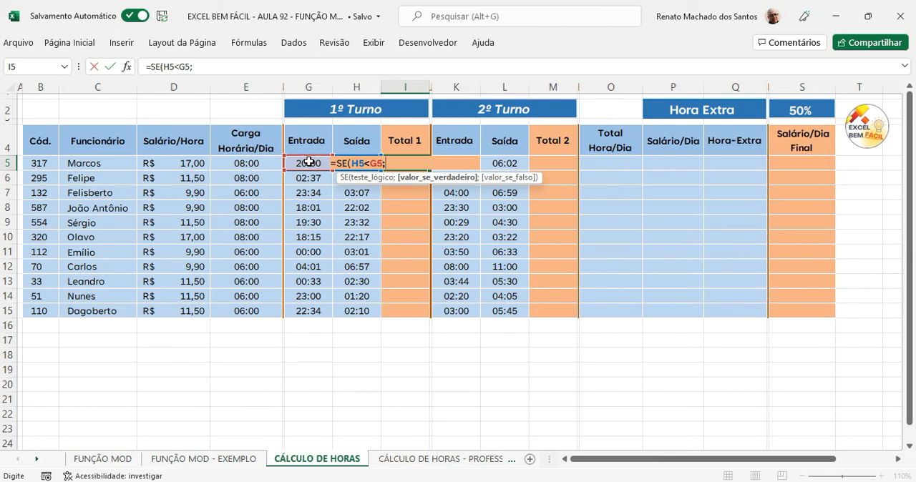
Step: Set the value-if-true argument of the I5 SE formula to (1+H5)-G5
{"action": "type", "text": "(1+"}
{"action": "left_click", "coordinate": [339, 148]}
{"action": "key", "text": "Down"}
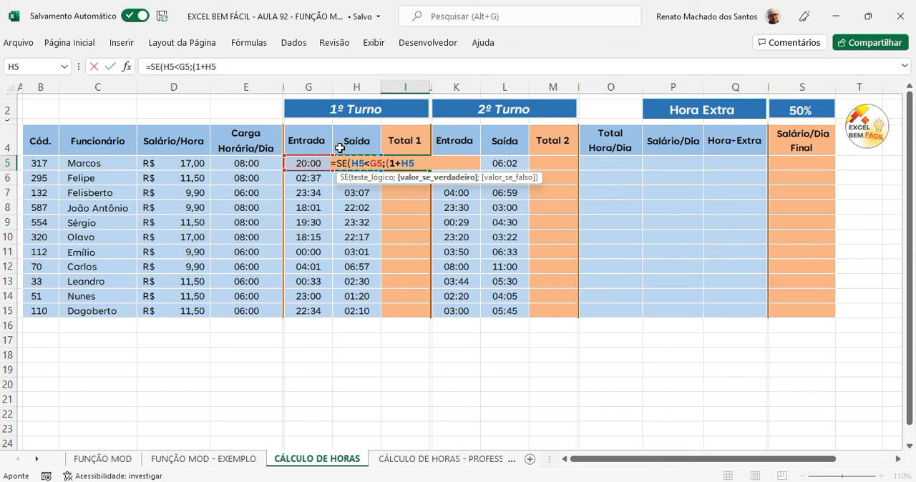
{"action": "type", "text": ")-"}
{"action": "left_click", "coordinate": [304, 164]}
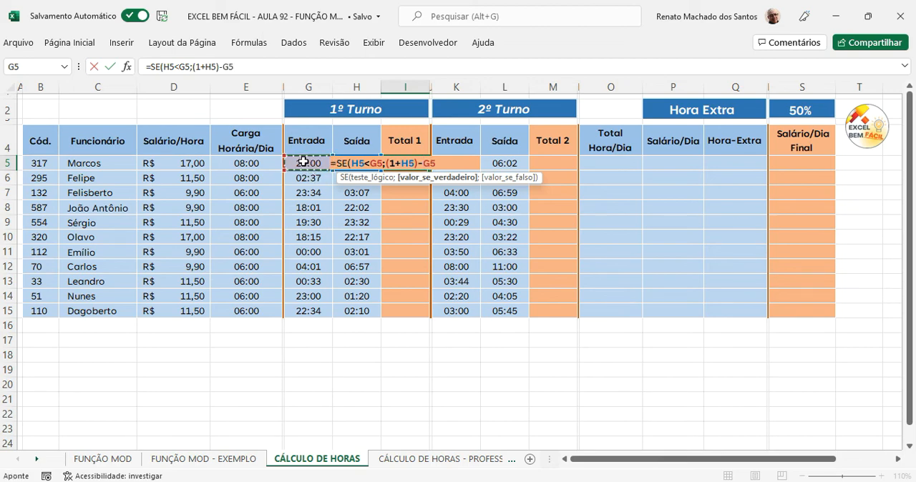
{"action": "type", "text": ";"}
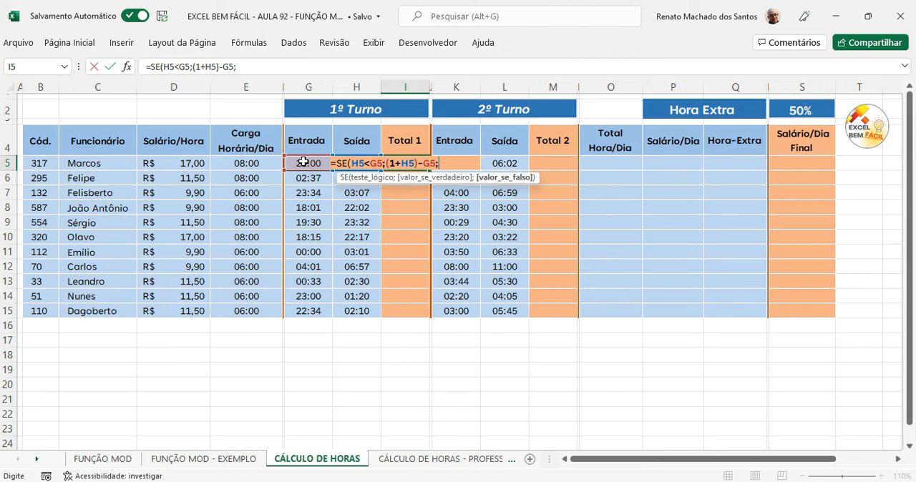
Step: Set the value-if-false argument to H5-G5 and complete the SE formula in I5
{"action": "left_click", "coordinate": [357, 143]}
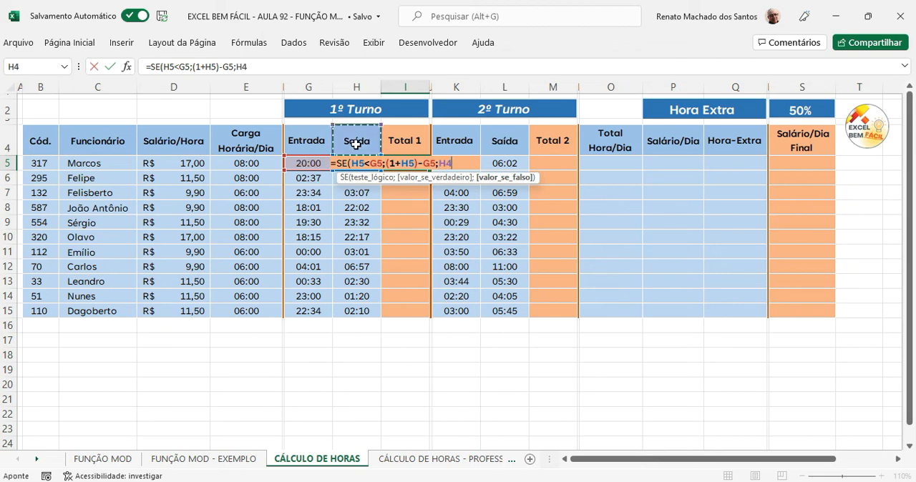
{"action": "key", "text": "Down"}
{"action": "type", "text": "-"}
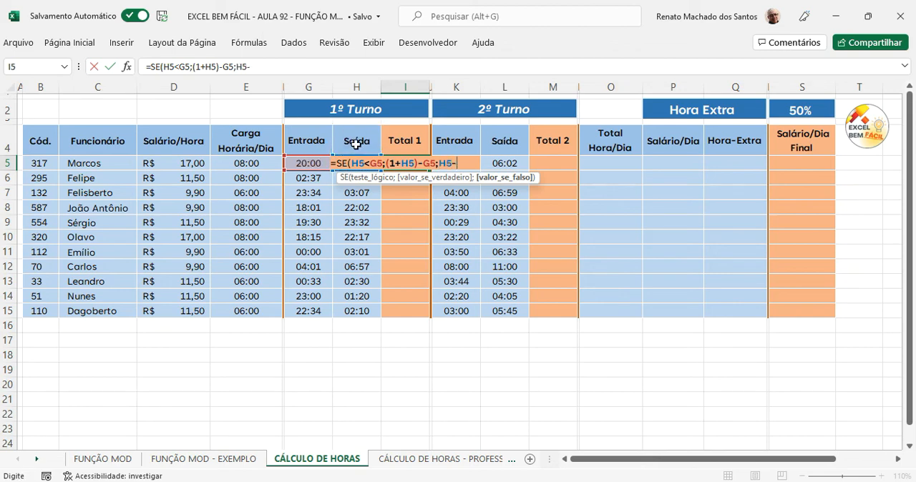
{"action": "left_click", "coordinate": [308, 161]}
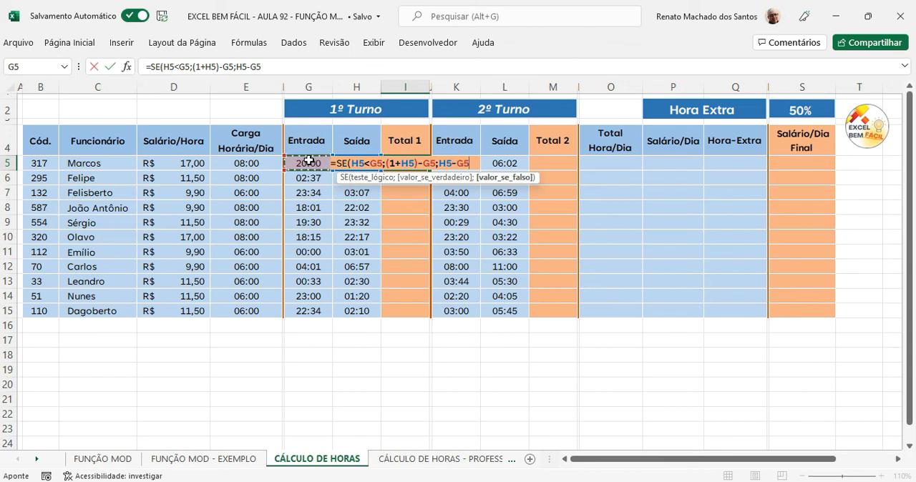
{"action": "type", "text": ")"}
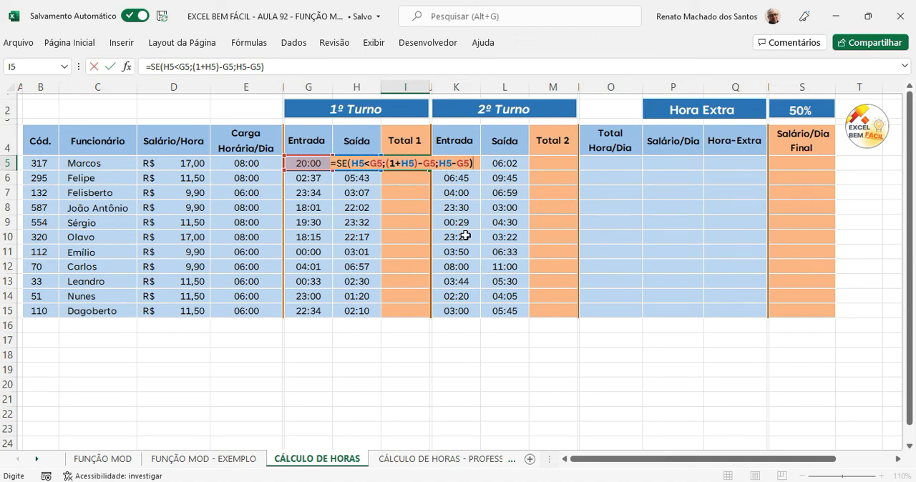
{"action": "key", "text": "Return"}
{"action": "left_click", "coordinate": [409, 166]}
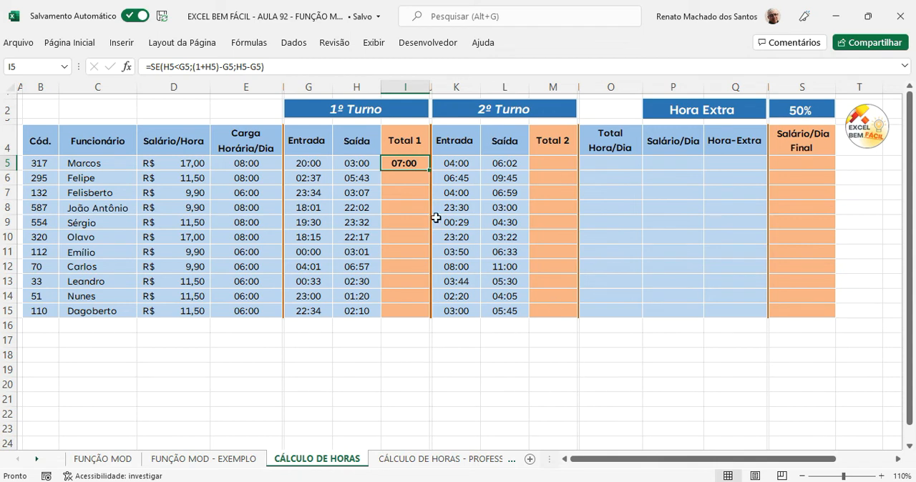
Step: Copy the SE formula from I5 into H18 and turn it into plain text with a leading apostrophe
{"action": "left_click_drag", "start_coordinate": [284, 68], "coordinate": [143, 67]}
{"action": "key", "text": "Escape"}
{"action": "left_click", "coordinate": [357, 356]}
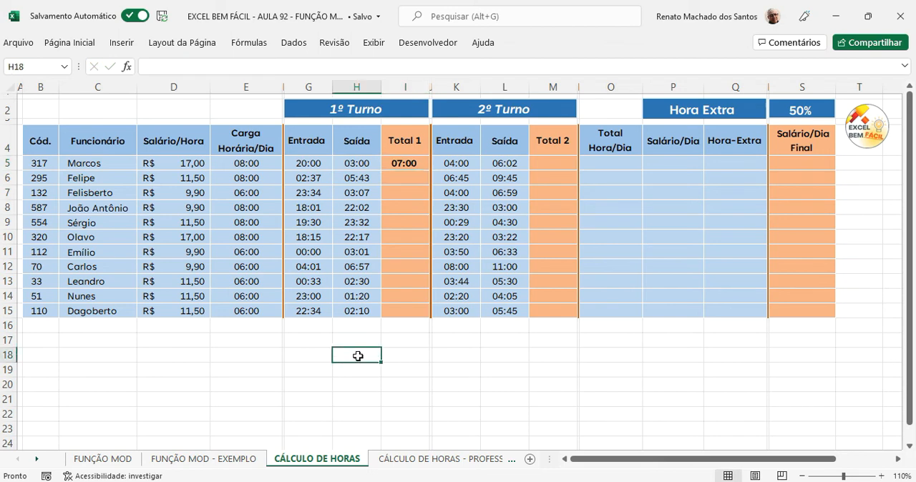
{"action": "key", "text": "ctrl+v"}
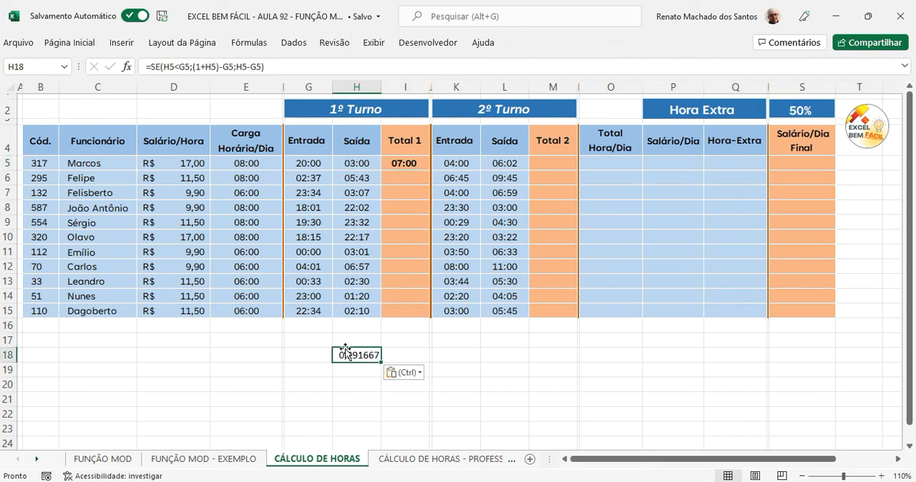
{"action": "left_click", "coordinate": [146, 66]}
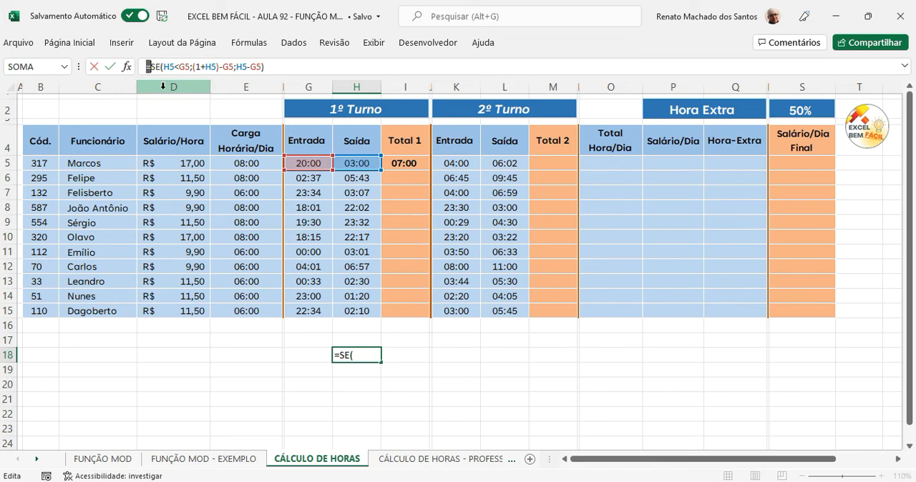
{"action": "type", "text": "'"}
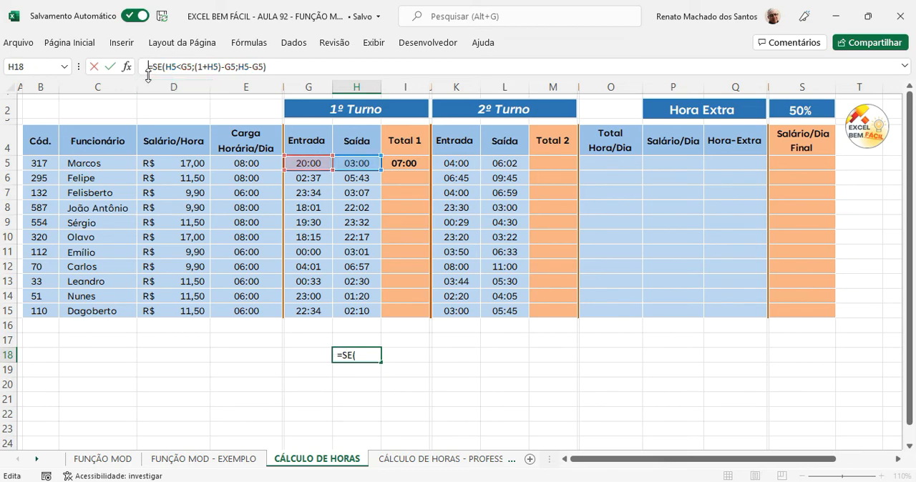
{"action": "left_click_drag", "start_coordinate": [510, 414], "coordinate": [510, 403]}
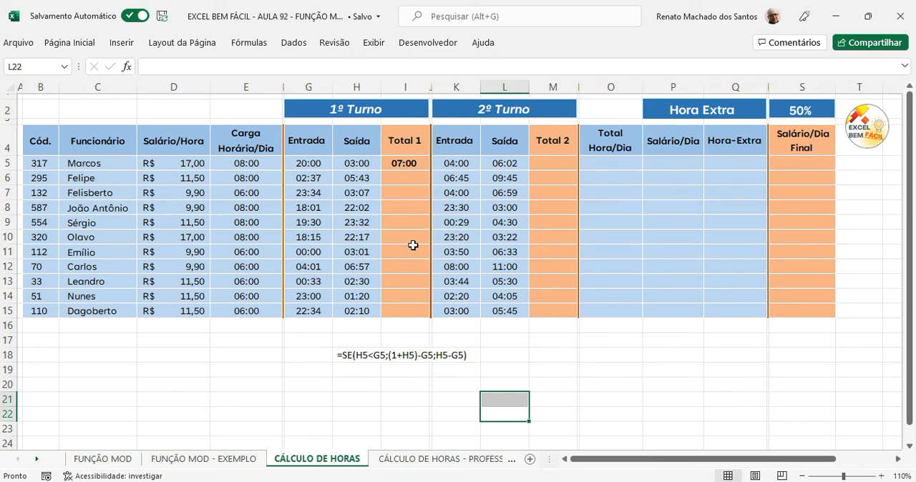
Step: Replace the formula in I5 with =MOD(H5-G5;1) to calculate the first shift's hours
{"action": "left_click", "coordinate": [403, 164]}
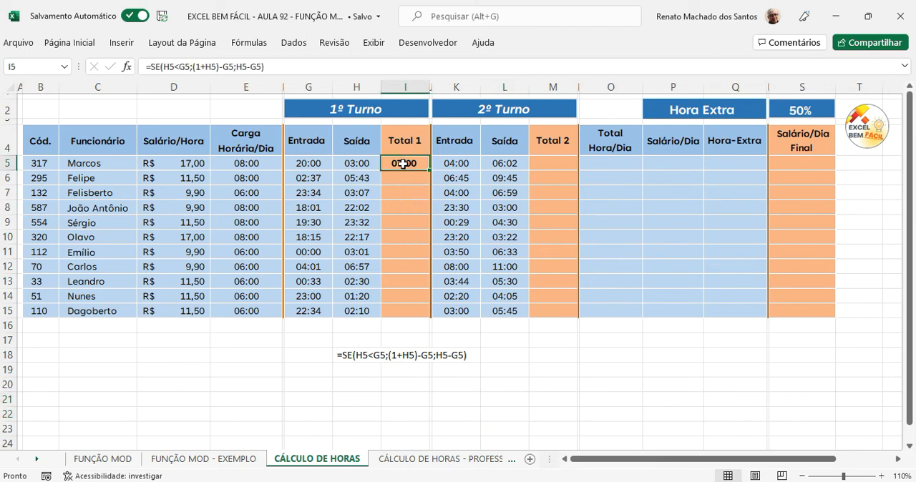
{"action": "key", "text": "Delete"}
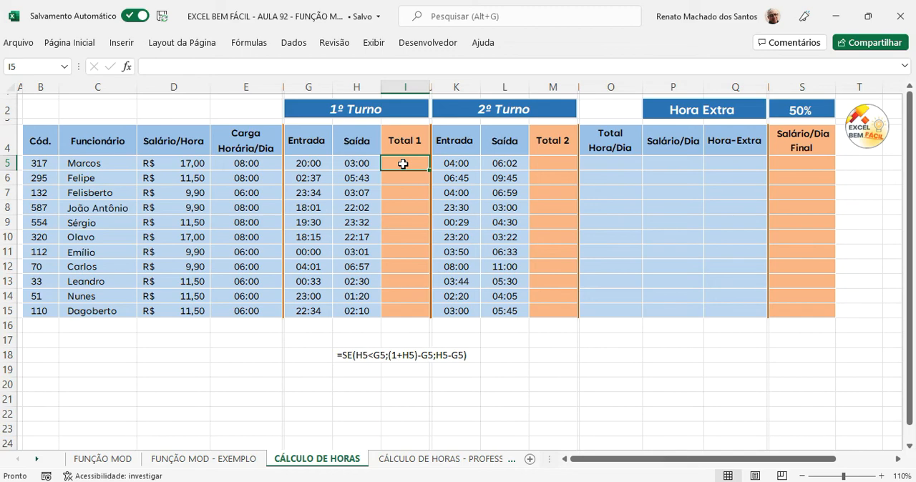
{"action": "type", "text": "=mod"}
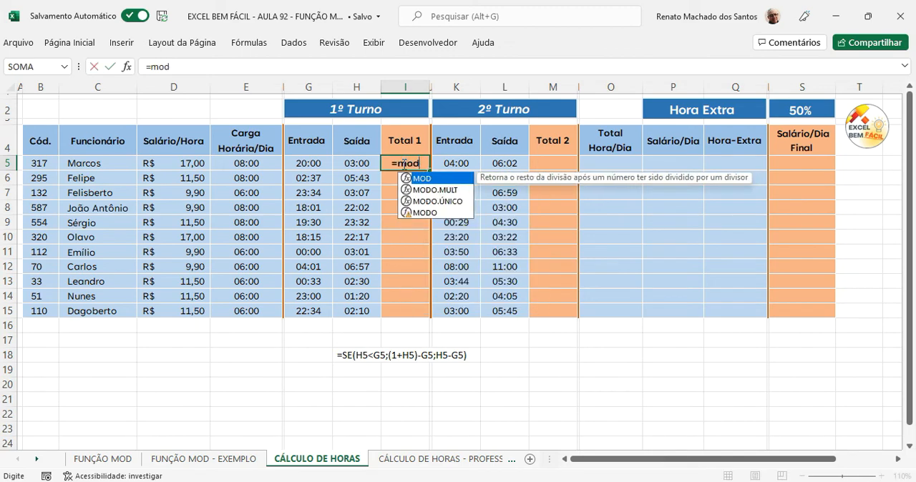
{"action": "key", "text": "Tab"}
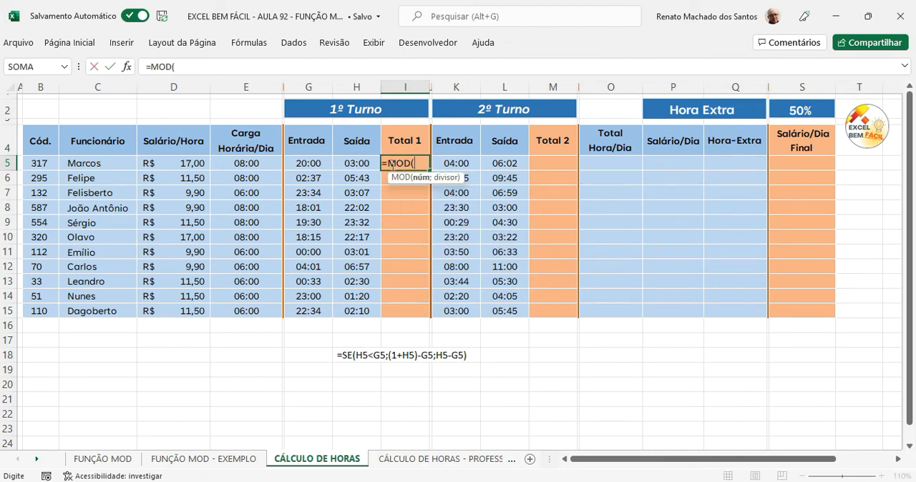
{"action": "left_click", "coordinate": [352, 161]}
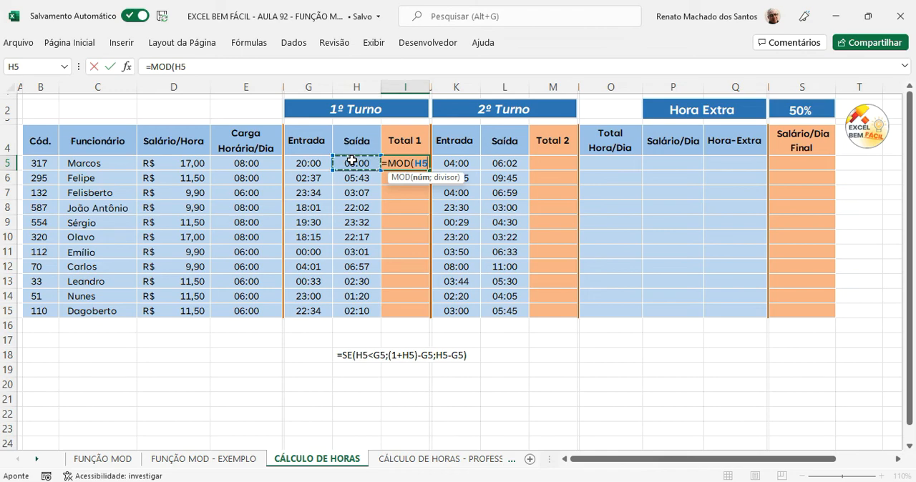
{"action": "type", "text": "-"}
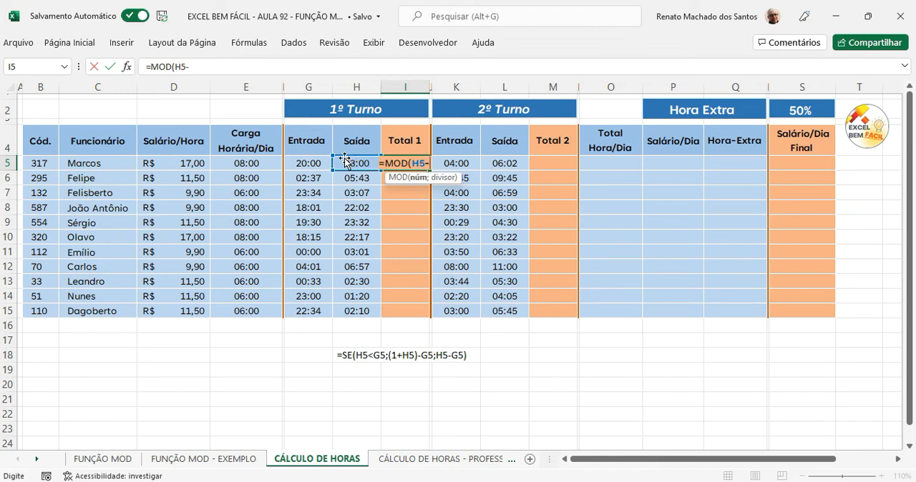
{"action": "left_click", "coordinate": [312, 161]}
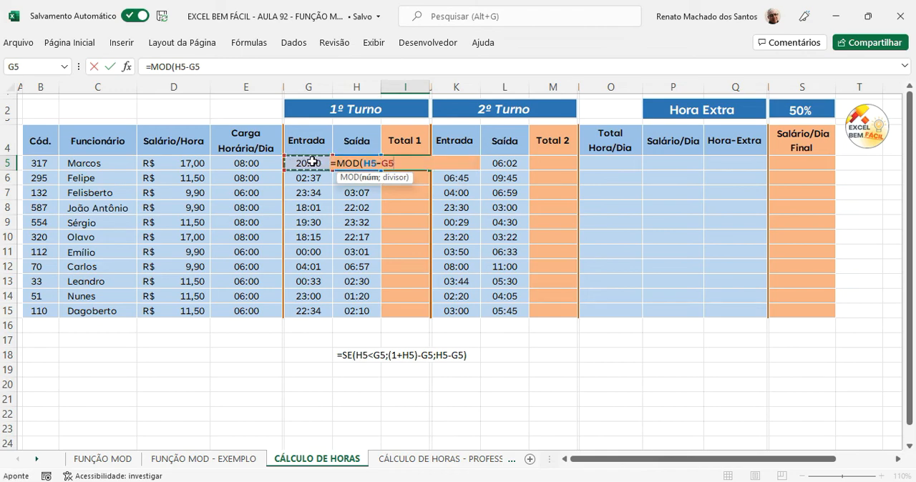
{"action": "type", "text": ";1)"}
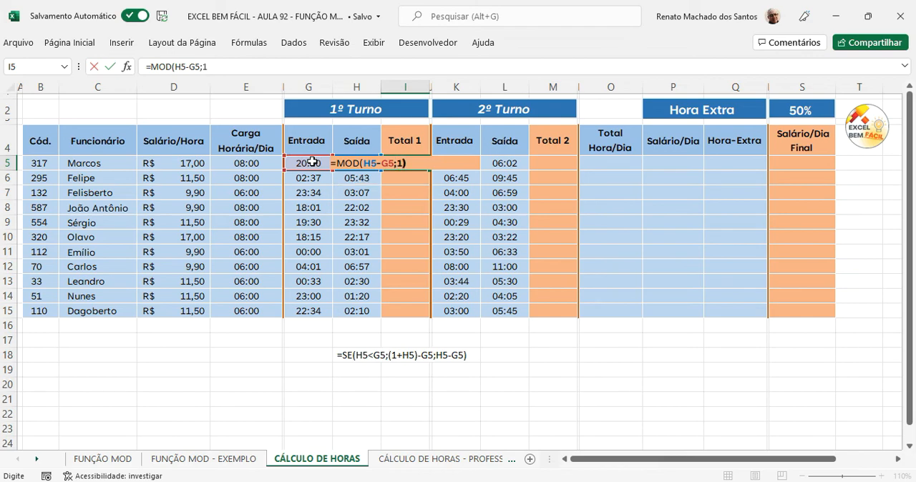
{"action": "key", "text": "Return"}
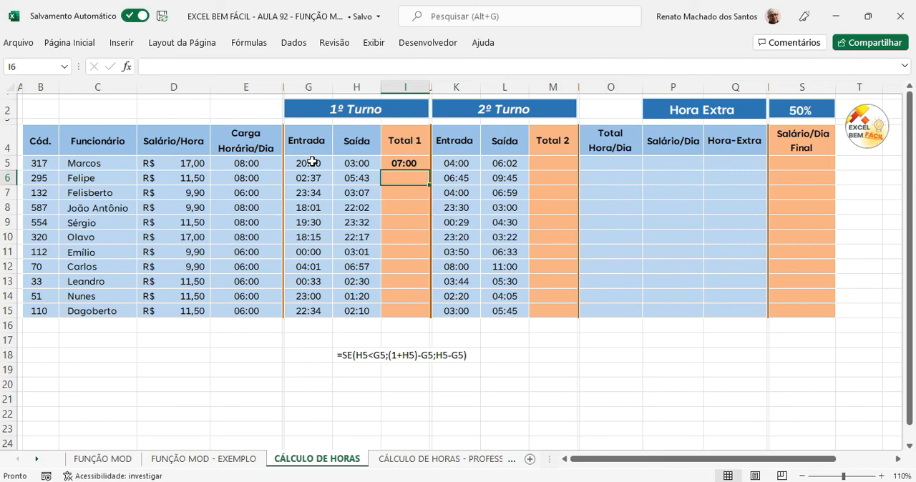
Step: Review the MOD formula in I5 and copy it down the Total 1 column through I15
{"action": "left_click", "coordinate": [416, 164]}
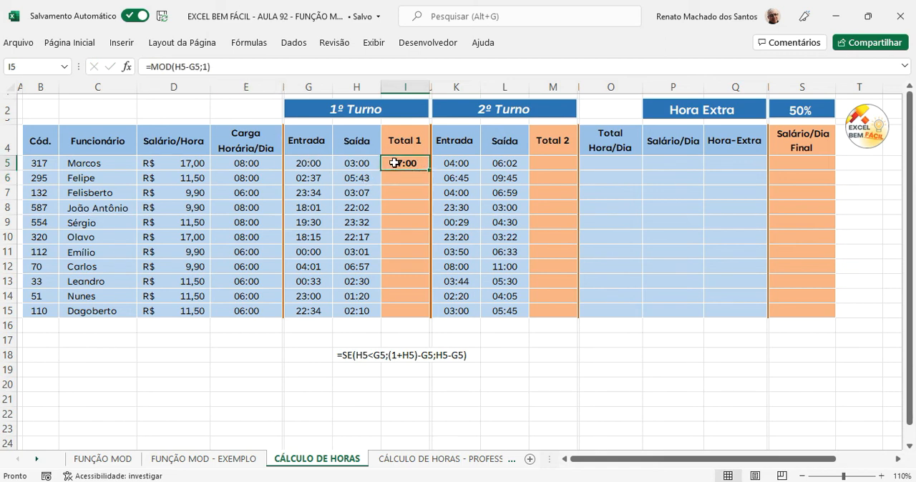
{"action": "double_click", "coordinate": [395, 163]}
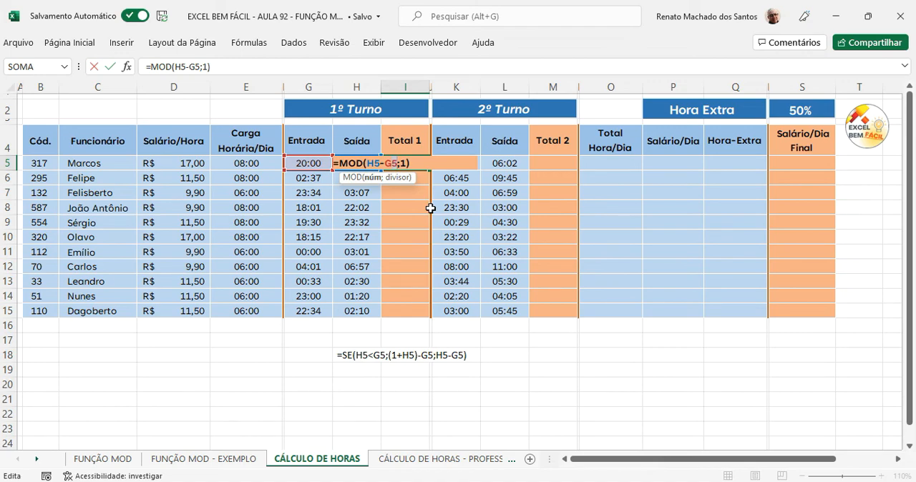
{"action": "key", "text": "Return"}
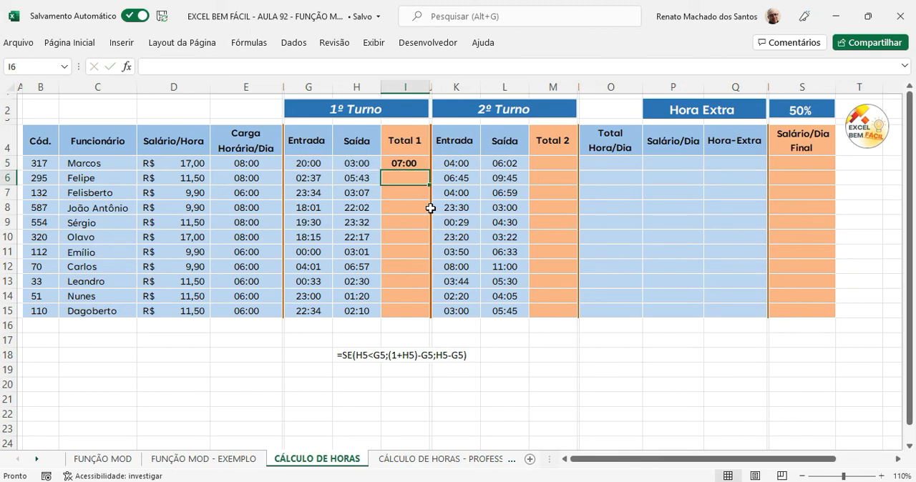
{"action": "left_click", "coordinate": [419, 163]}
{"action": "left_click_drag", "start_coordinate": [430, 170], "coordinate": [426, 314]}
{"action": "left_click", "coordinate": [558, 370]}
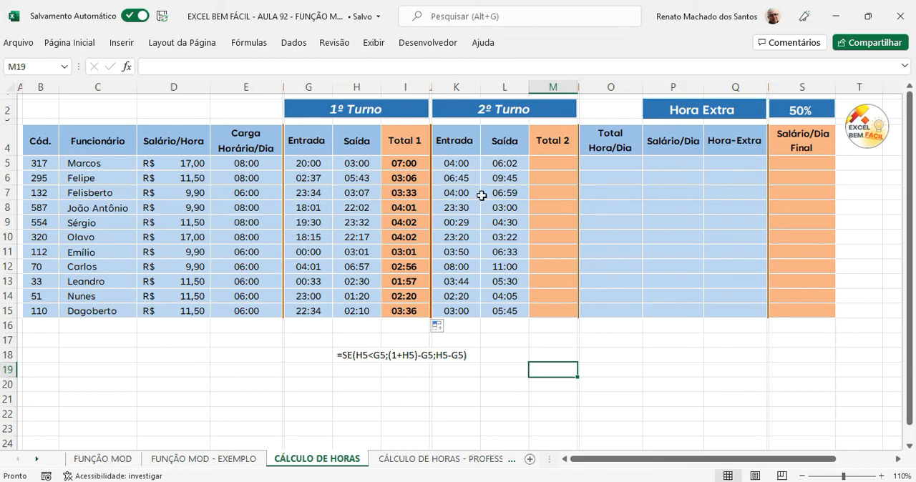
Step: Enter =MOD(L5-K5;1) in M5 to calculate the first employee's second-shift hours
{"action": "left_click", "coordinate": [552, 164]}
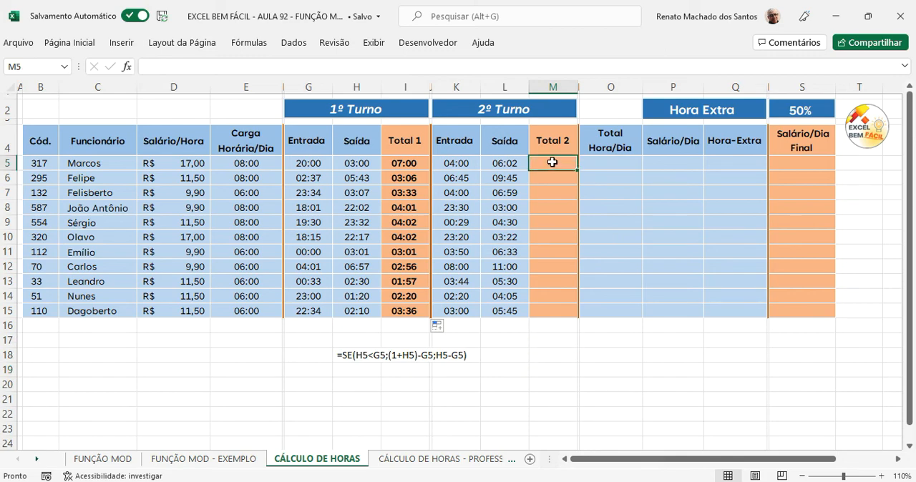
{"action": "type", "text": "=mod"}
{"action": "key", "text": "Tab"}
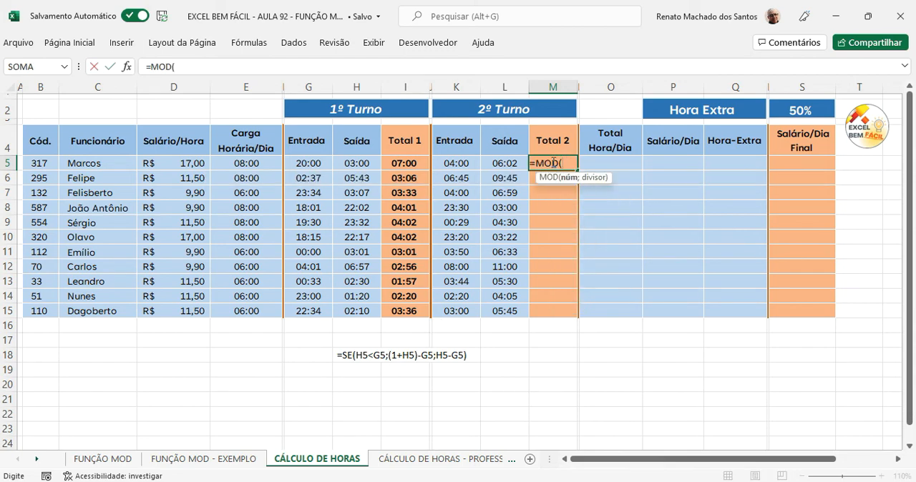
{"action": "left_click", "coordinate": [509, 163]}
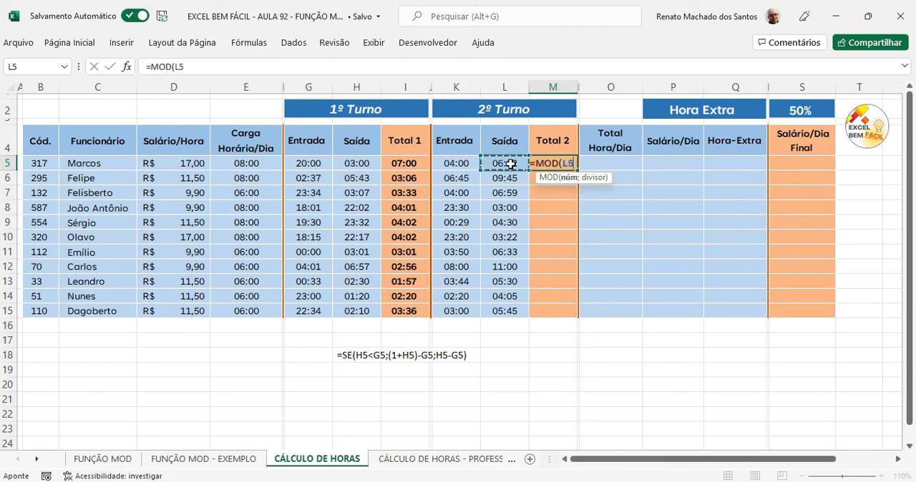
{"action": "type", "text": "-"}
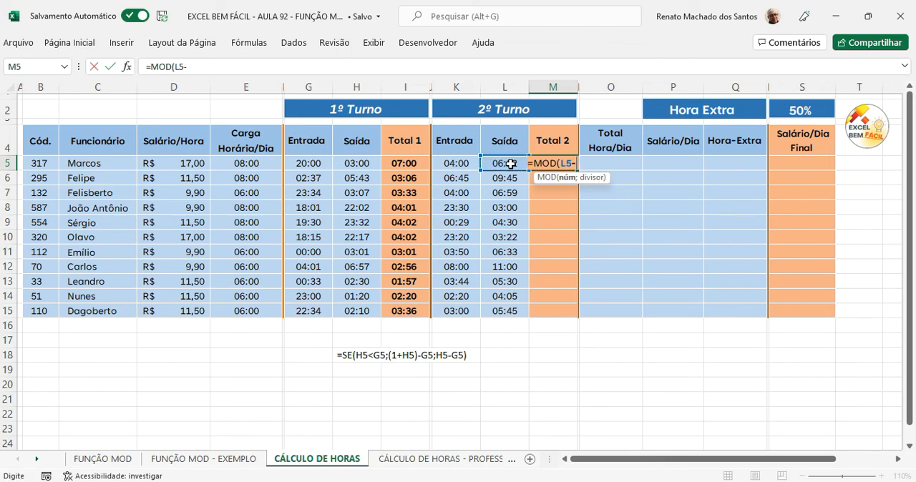
{"action": "left_click", "coordinate": [461, 164]}
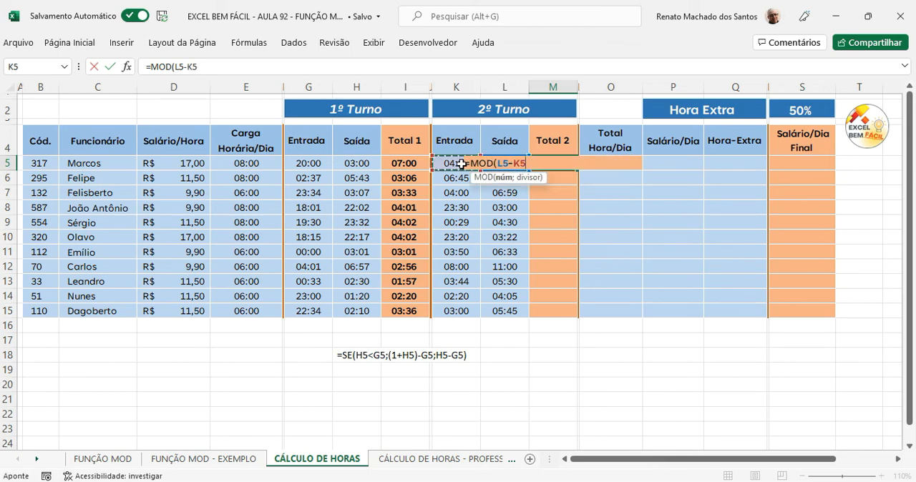
{"action": "type", "text": ";"}
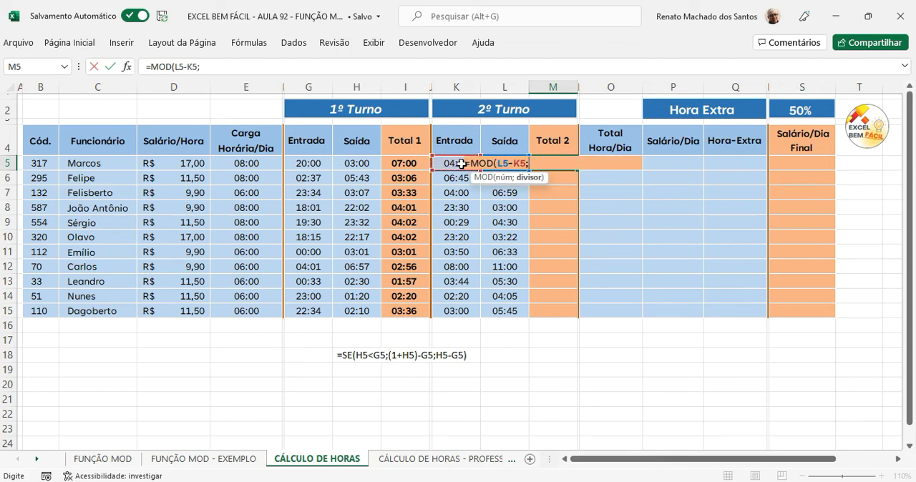
{"action": "type", "text": "1)"}
{"action": "key", "text": "Return"}
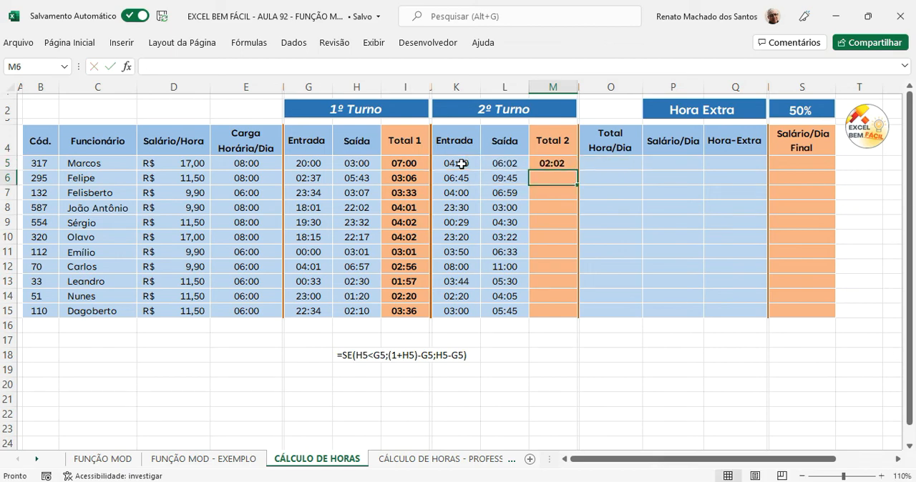
Step: Copy the MOD formula from M5 down the Total 2 column through M15
{"action": "left_click", "coordinate": [560, 164]}
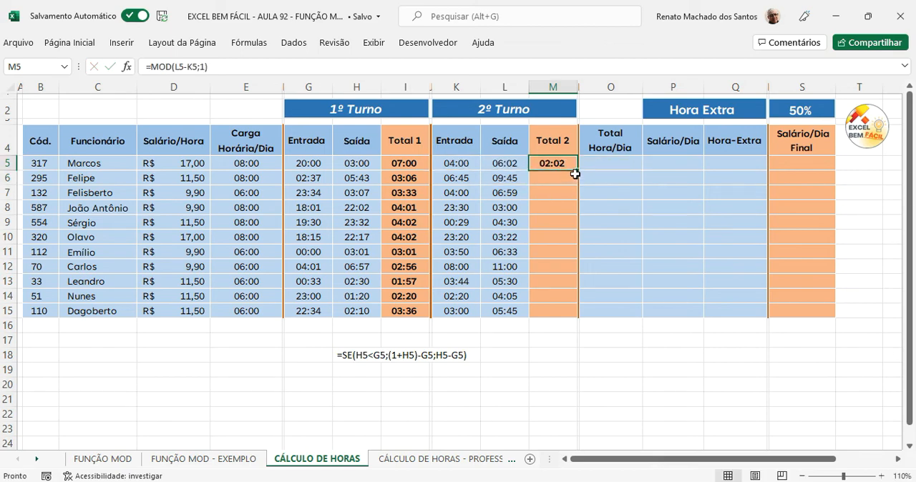
{"action": "double_click", "coordinate": [578, 172]}
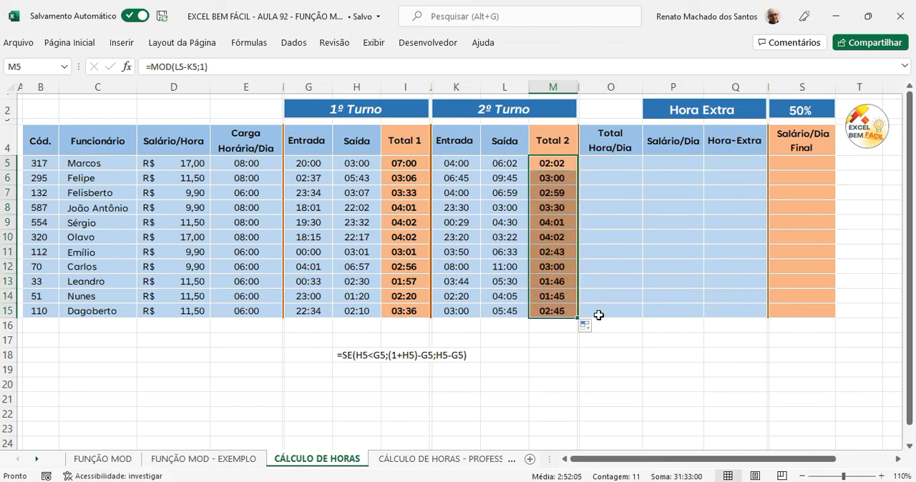
{"action": "left_click", "coordinate": [599, 388]}
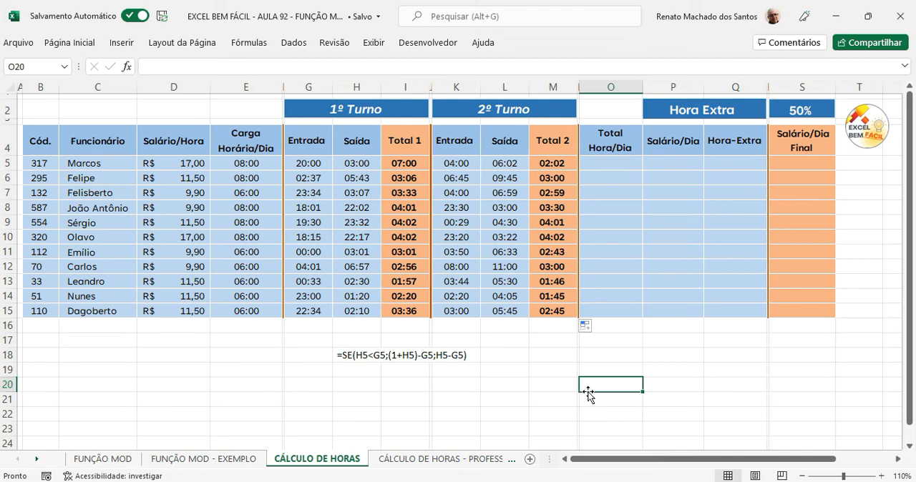
Step: Enter =I5+M5 in O5 to add both shifts into the Total Hora/Dia column
{"action": "left_click", "coordinate": [608, 187]}
{"action": "left_click", "coordinate": [612, 164]}
{"action": "type", "text": "="}
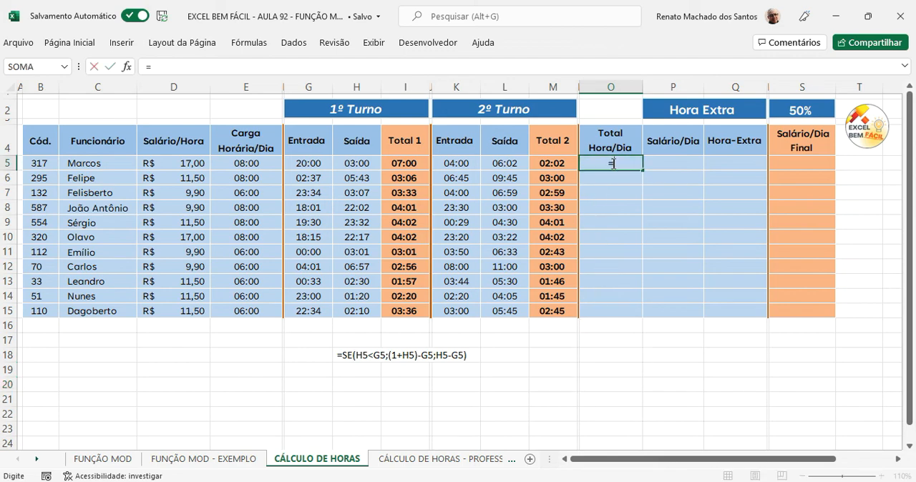
{"action": "left_click", "coordinate": [421, 163]}
{"action": "type", "text": "+"}
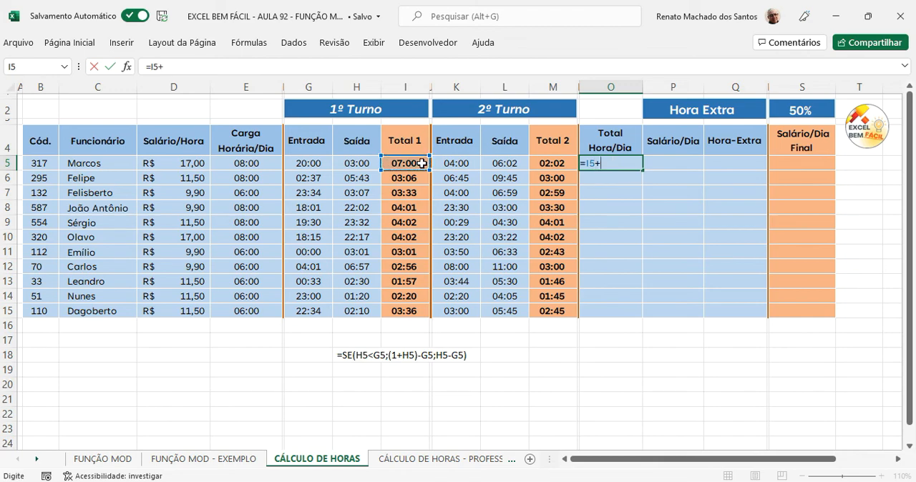
{"action": "left_click", "coordinate": [568, 161]}
{"action": "key", "text": "Return"}
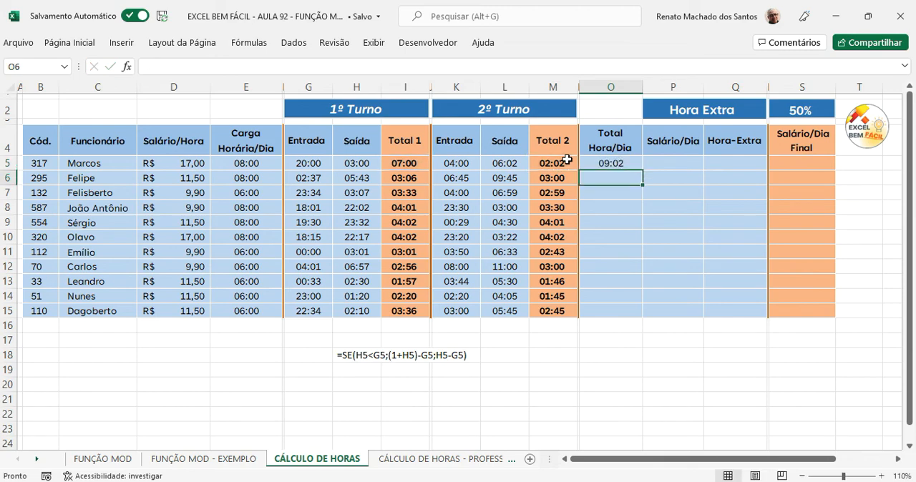
Step: Copy the total-hours formula from O5 down the Total Hora/Dia column through O15
{"action": "left_click", "coordinate": [626, 162]}
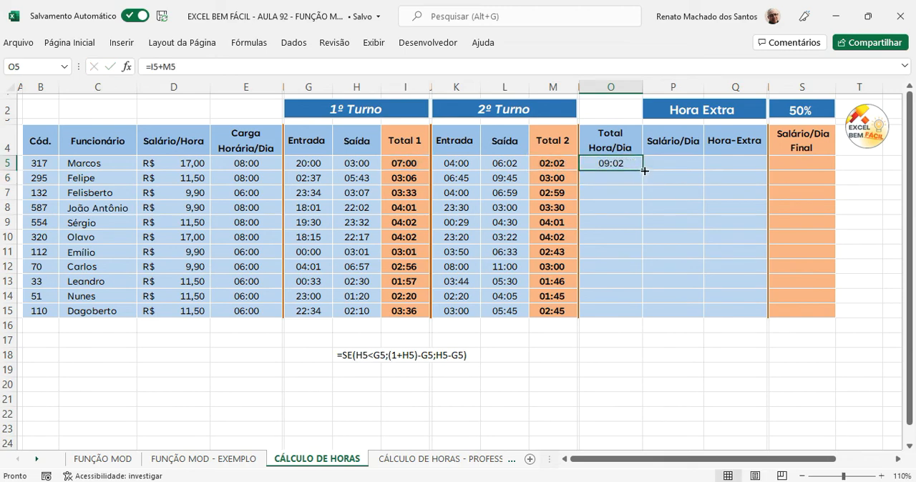
{"action": "left_click_drag", "start_coordinate": [646, 169], "coordinate": [646, 169]}
{"action": "double_click", "coordinate": [642, 171]}
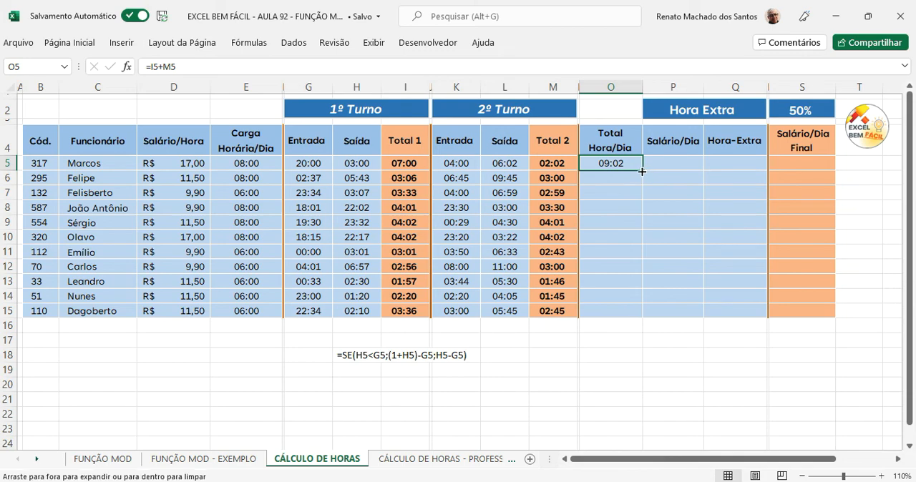
{"action": "left_click_drag", "start_coordinate": [642, 172], "coordinate": [665, 319]}
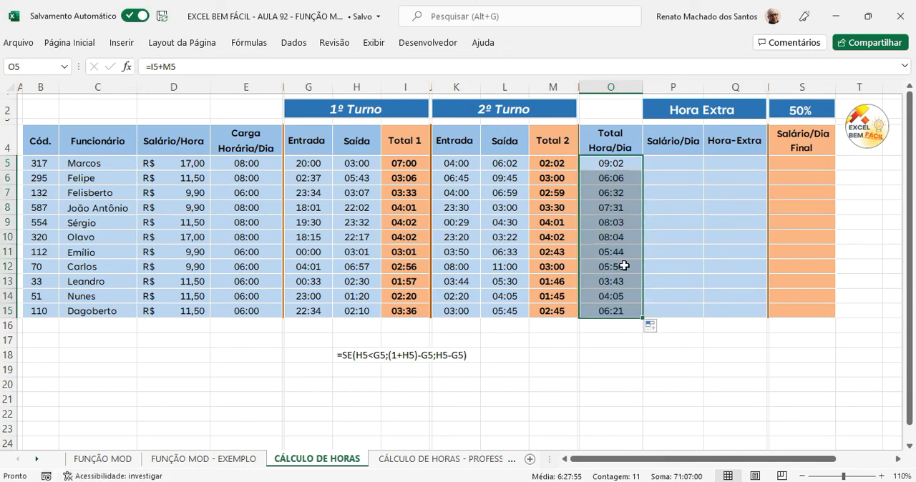
{"action": "left_click", "coordinate": [629, 342]}
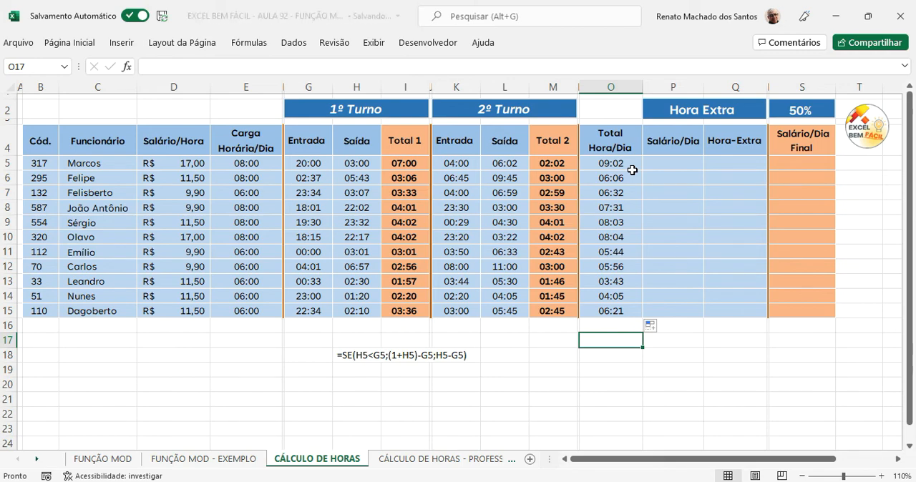
Step: Calculate the daily salary in P5 with =(O5*24)*D5 and copy the formula down the Salário/Dia column through P15
{"action": "left_click", "coordinate": [673, 161]}
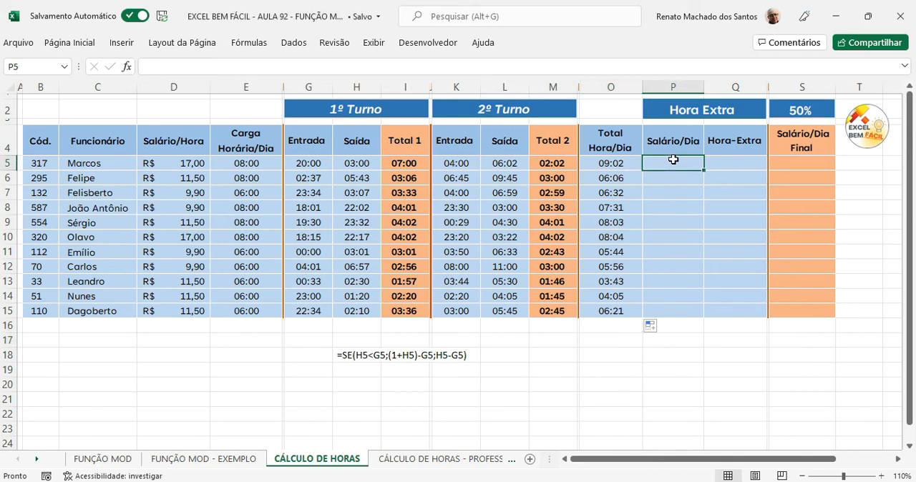
{"action": "type", "text": "="}
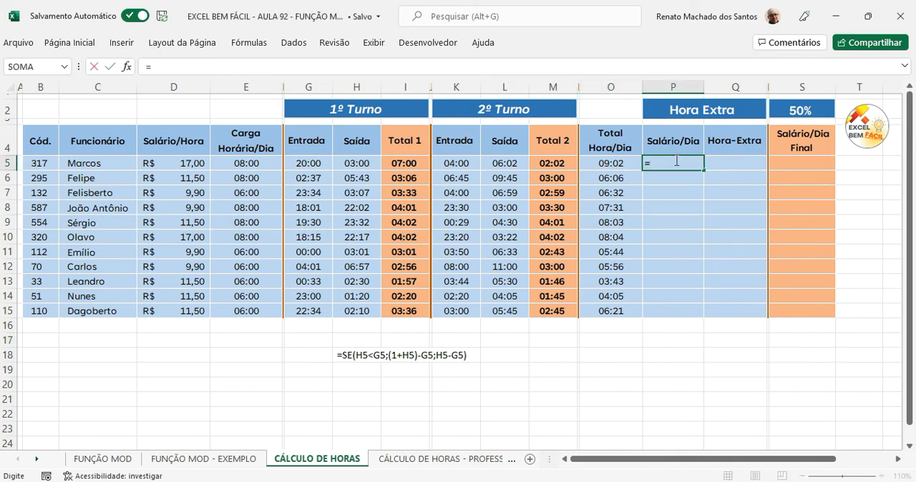
{"action": "type", "text": "("}
{"action": "left_click", "coordinate": [626, 164]}
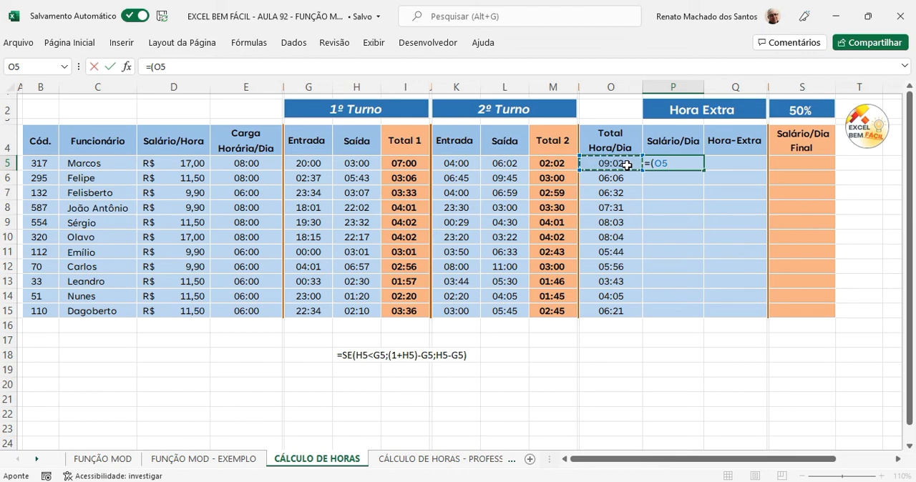
{"action": "type", "text": "*24)"}
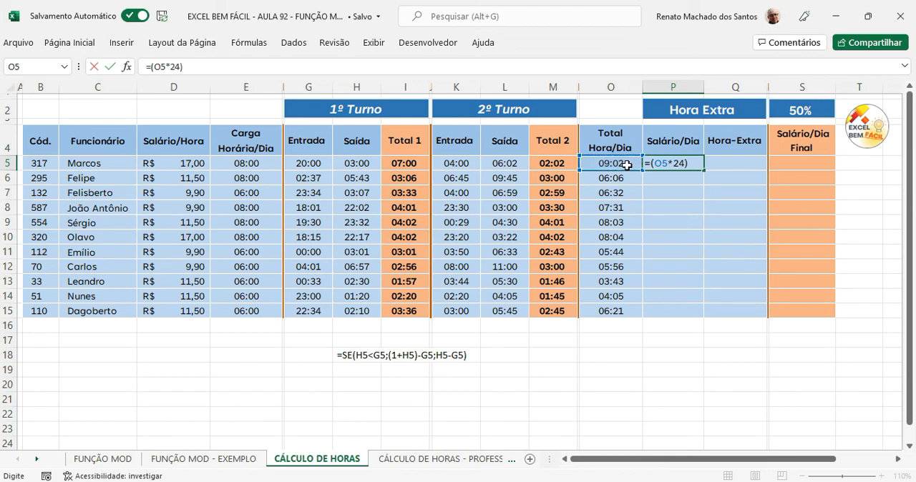
{"action": "type", "text": "*"}
{"action": "left_click", "coordinate": [197, 163]}
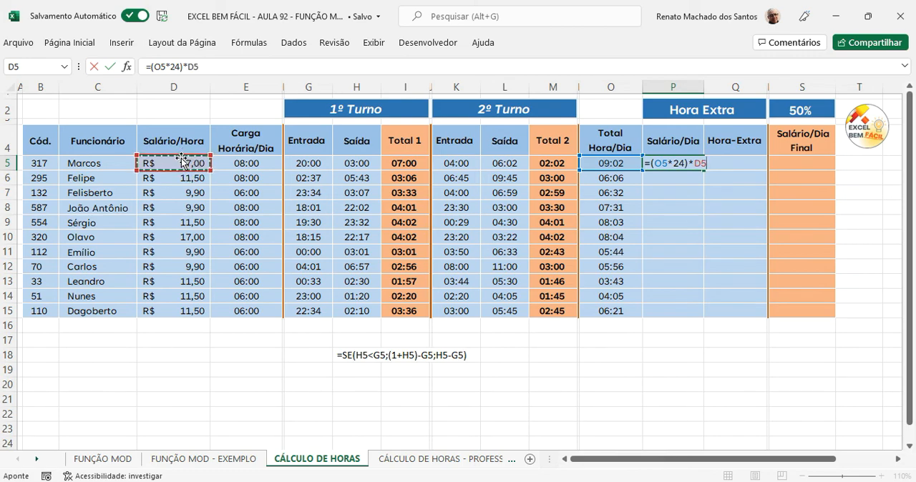
{"action": "key", "text": "Return"}
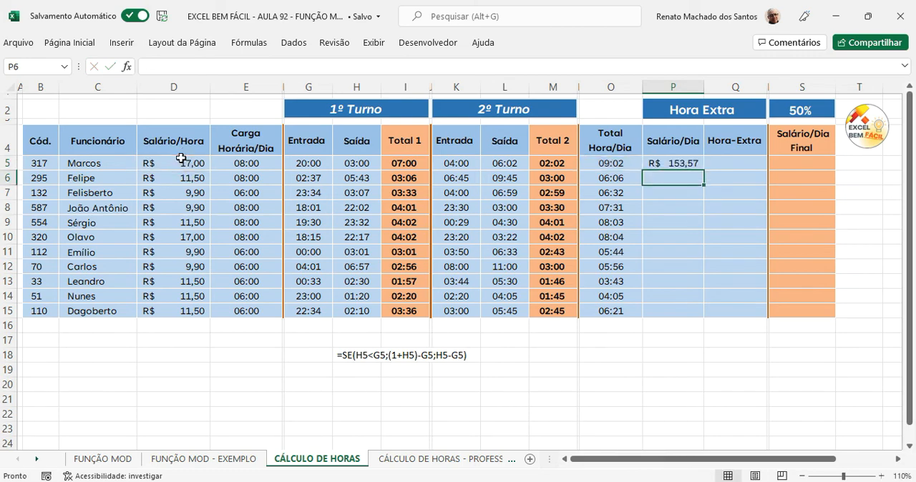
{"action": "left_click", "coordinate": [672, 164]}
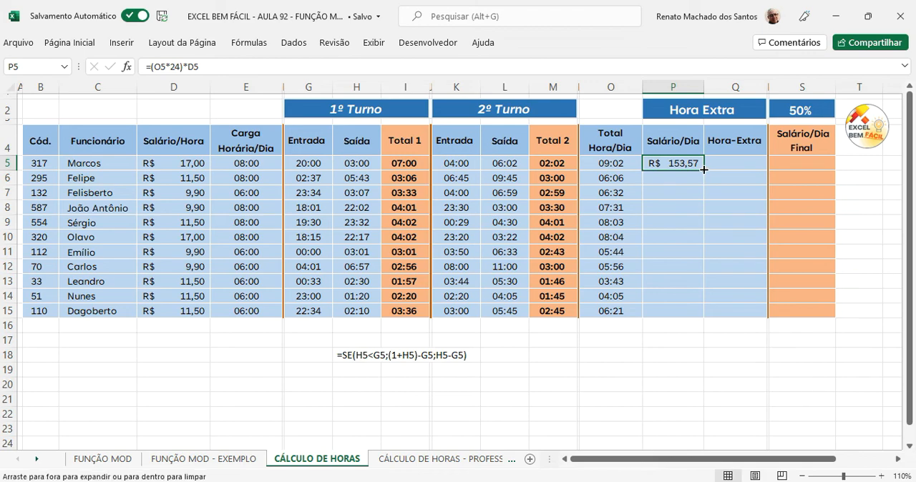
{"action": "double_click", "coordinate": [703, 170]}
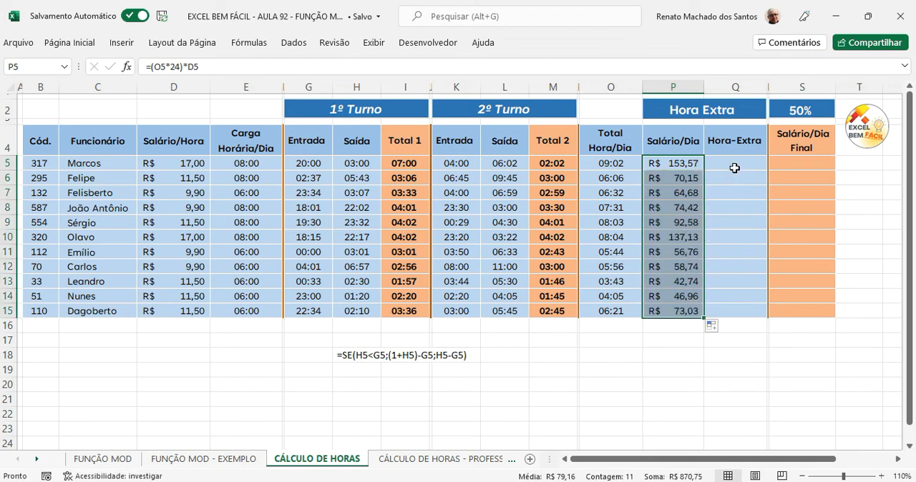
Step: Start an SE formula in Q5 of the Hora-Extra column with the logical test O5>E5
{"action": "left_click", "coordinate": [735, 166]}
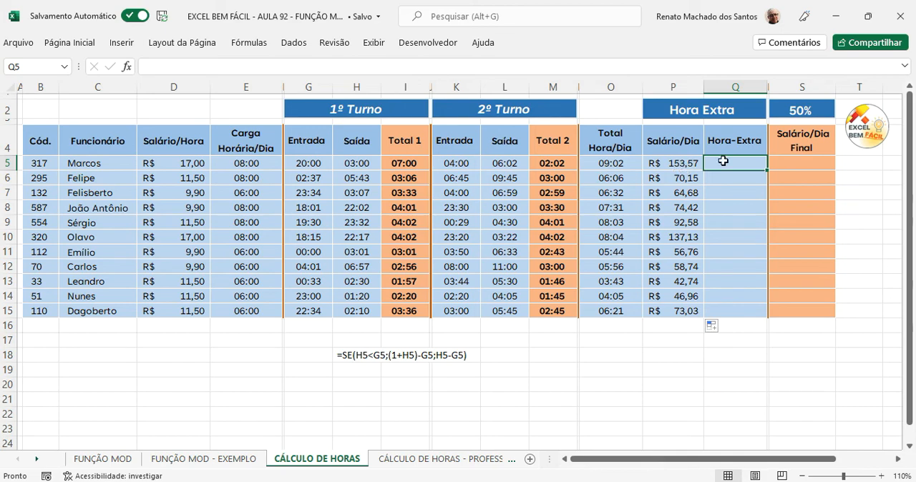
{"action": "type", "text": "=se"}
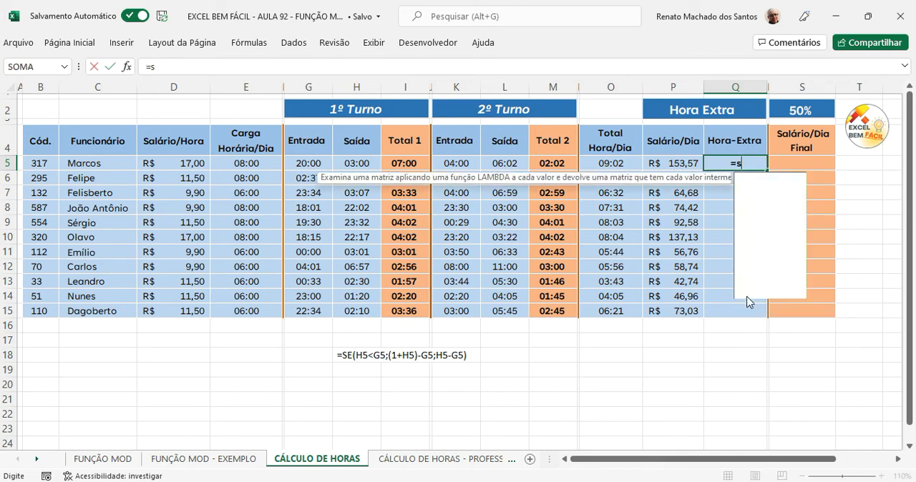
{"action": "key", "text": "Tab"}
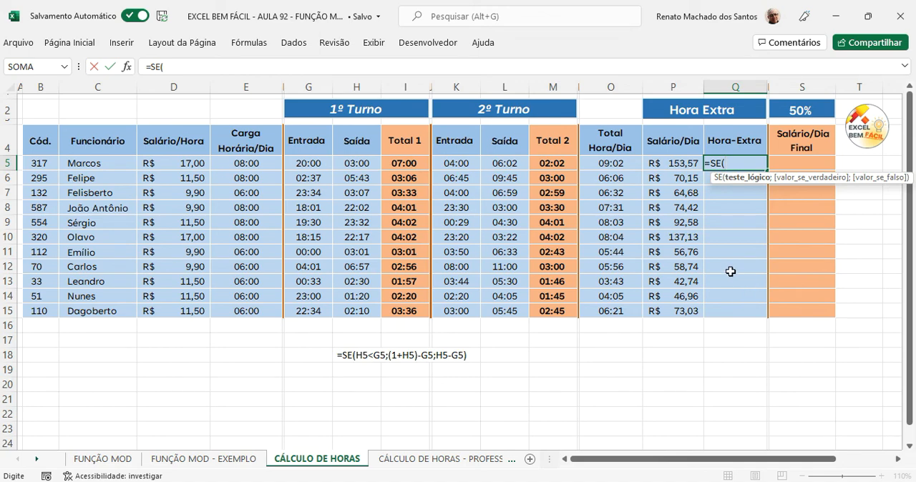
{"action": "left_click", "coordinate": [628, 167]}
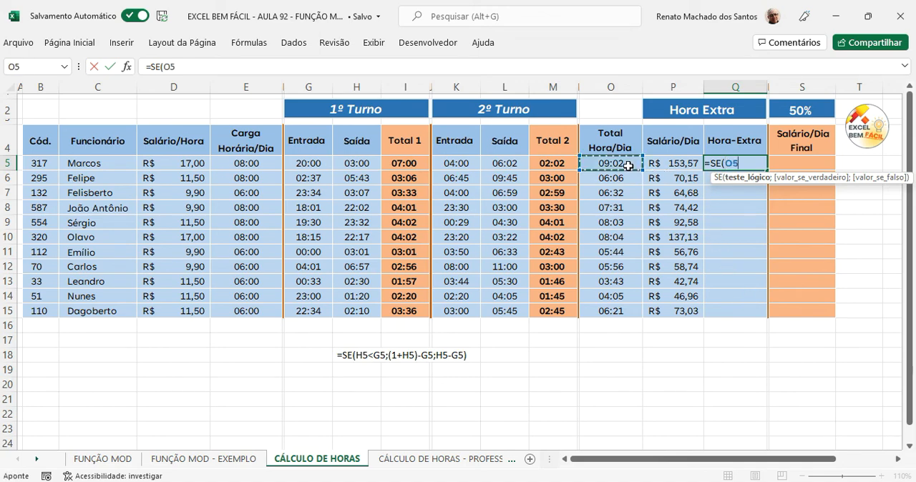
{"action": "type", "text": ">"}
{"action": "left_click", "coordinate": [269, 162]}
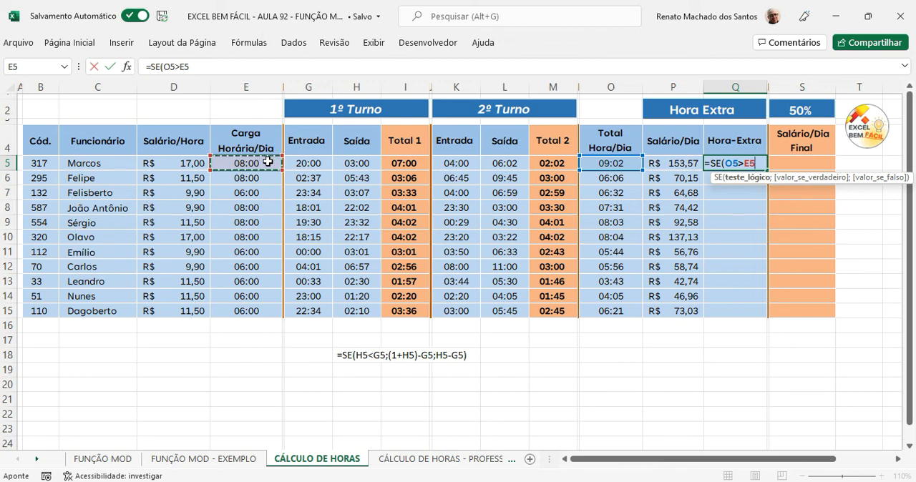
{"action": "type", "text": ";"}
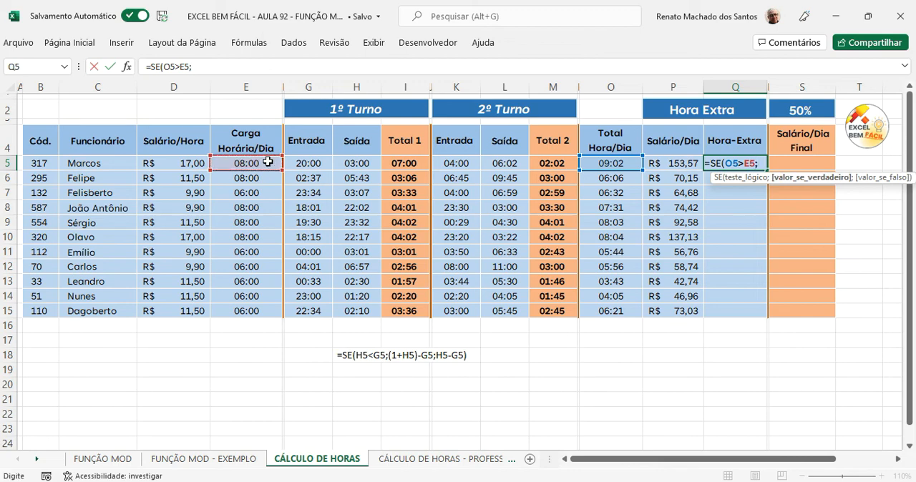
Step: Complete the overtime formula in Q5 as =SE(O5>E5;O5-E5;0)
{"action": "left_click", "coordinate": [602, 163]}
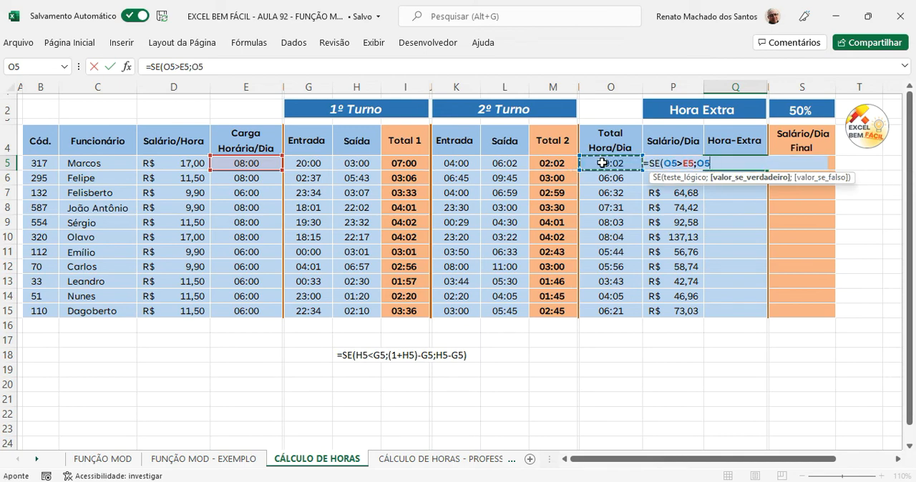
{"action": "type", "text": "-"}
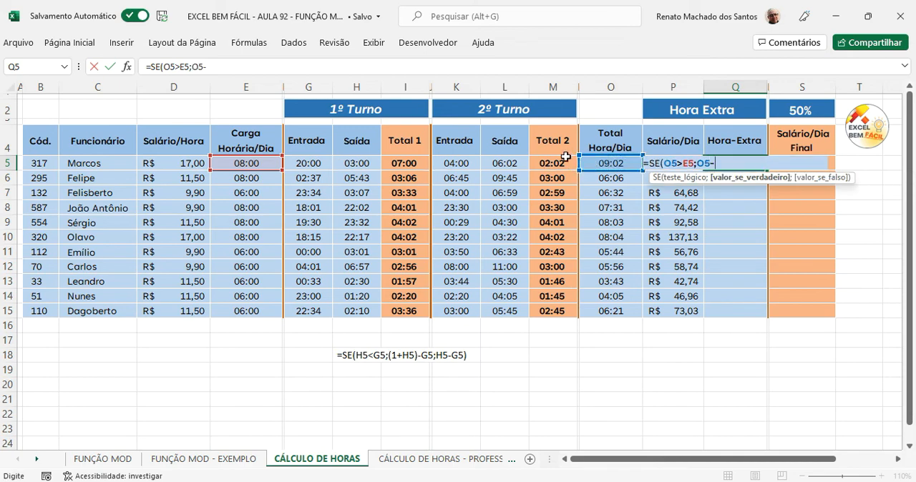
{"action": "left_click", "coordinate": [260, 163]}
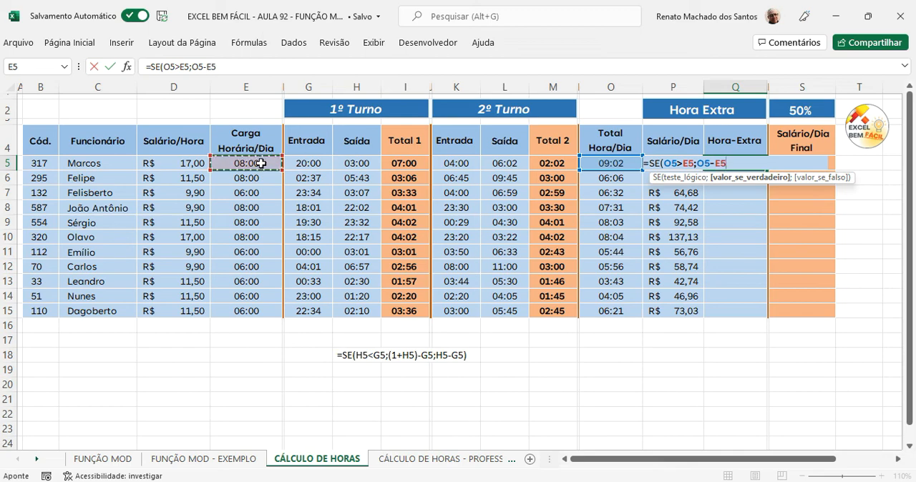
{"action": "type", "text": ";0"}
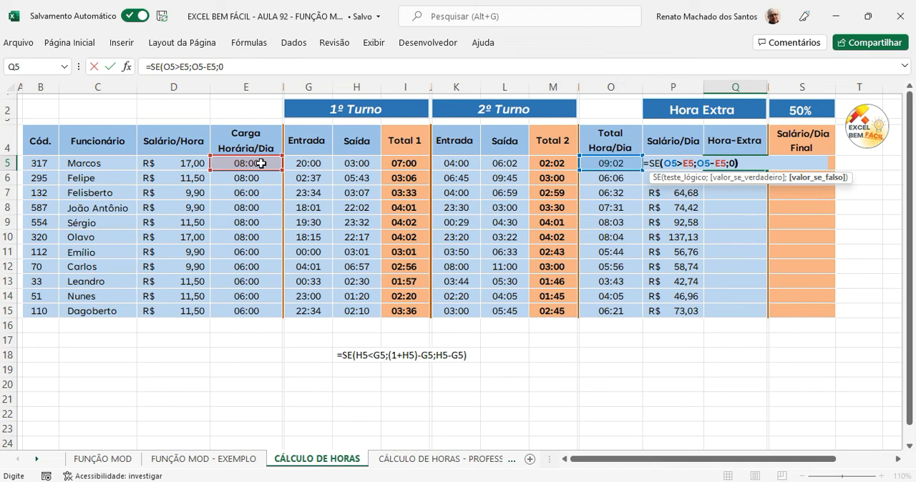
{"action": "type", "text": ")"}
{"action": "key", "text": "Return"}
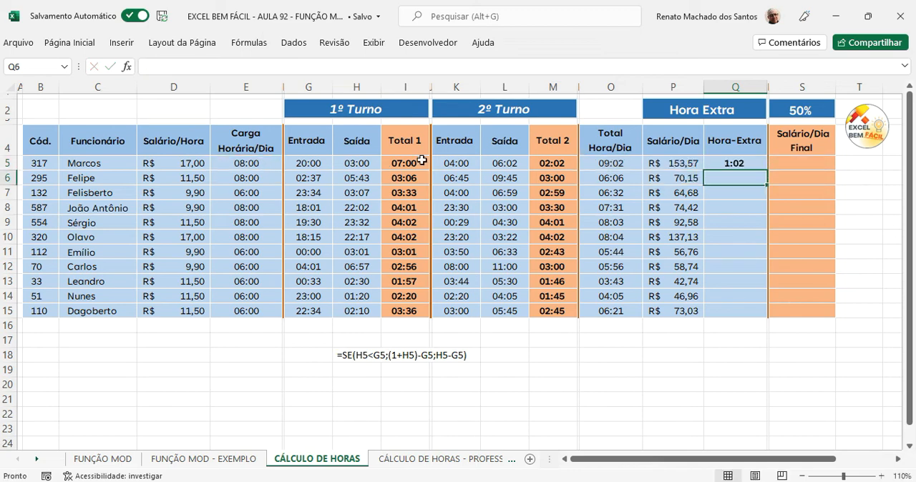
Step: Copy the overtime formula from Q5 down the Hora-Extra column through Q15
{"action": "left_click", "coordinate": [736, 163]}
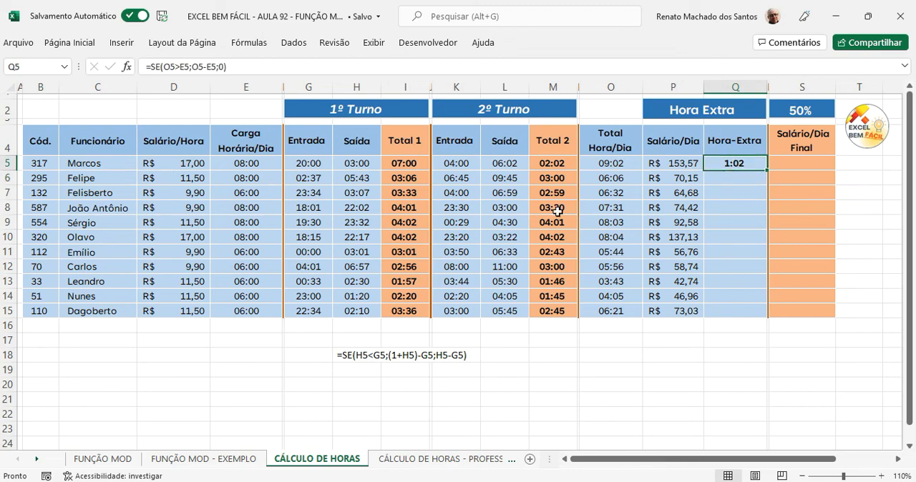
{"action": "left_click_drag", "start_coordinate": [768, 172], "coordinate": [771, 317]}
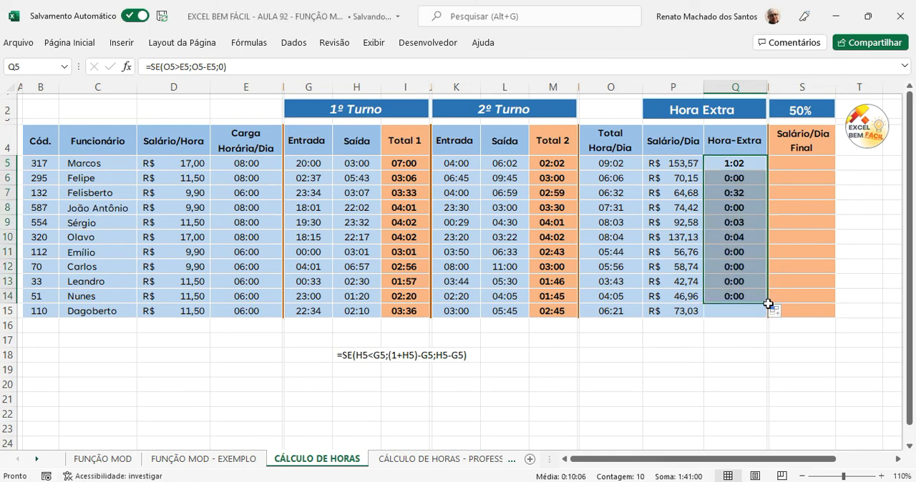
{"action": "left_click_drag", "start_coordinate": [767, 303], "coordinate": [772, 317]}
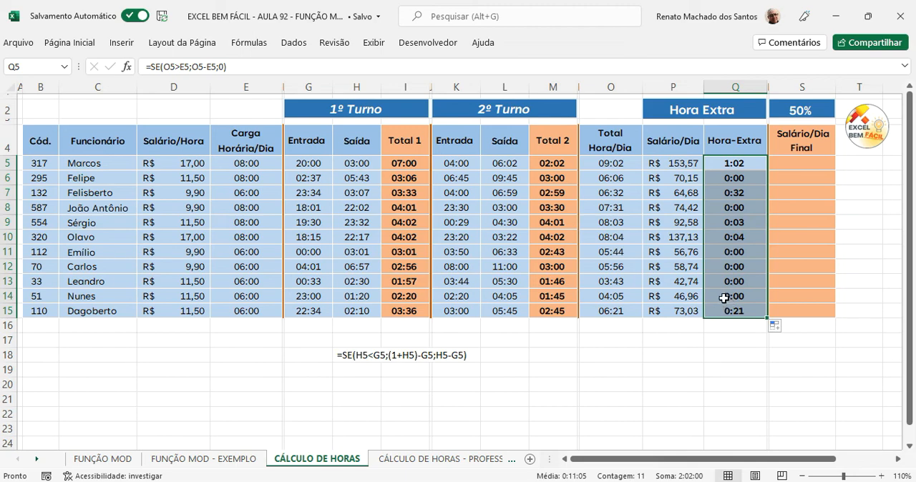
Step: Test the overtime formula by setting the second-shift exit time in L12 to 12:00, and undo the change
{"action": "left_click", "coordinate": [501, 265]}
{"action": "type", "text": "12"}
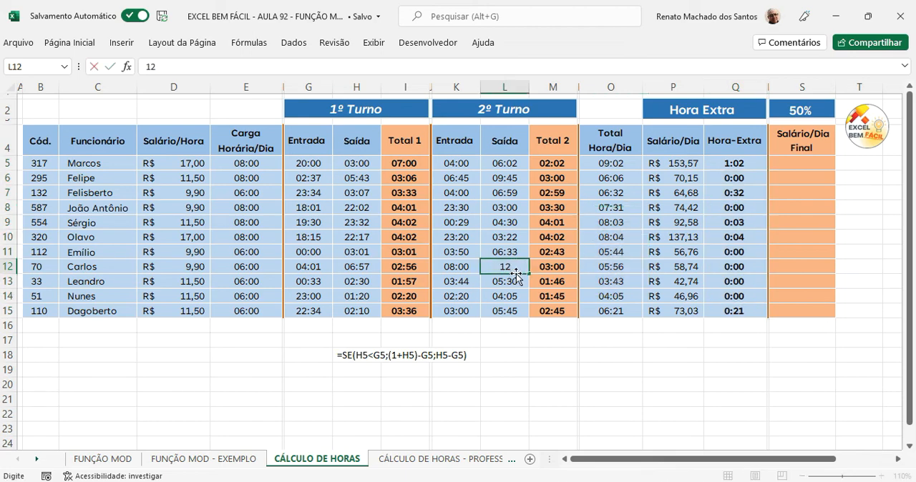
{"action": "type", "text": ":00"}
{"action": "key", "text": "Return"}
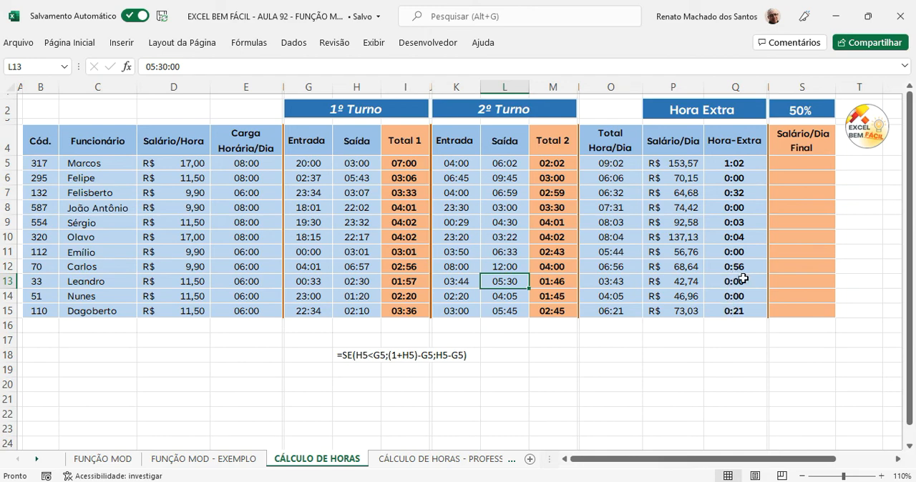
{"action": "key", "text": "ctrl+z"}
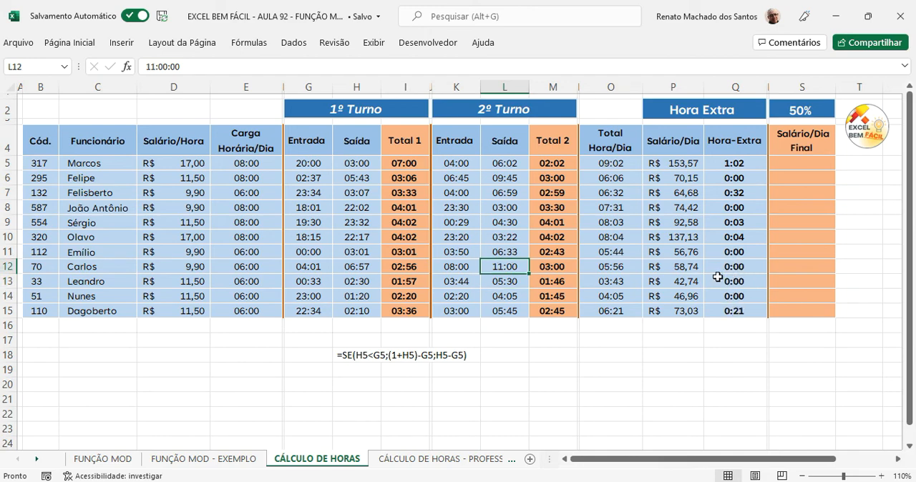
Step: Start the final daily salary formula in S5 by converting the overtime to decimal hours with =((Q5*24)
{"action": "left_click", "coordinate": [792, 164]}
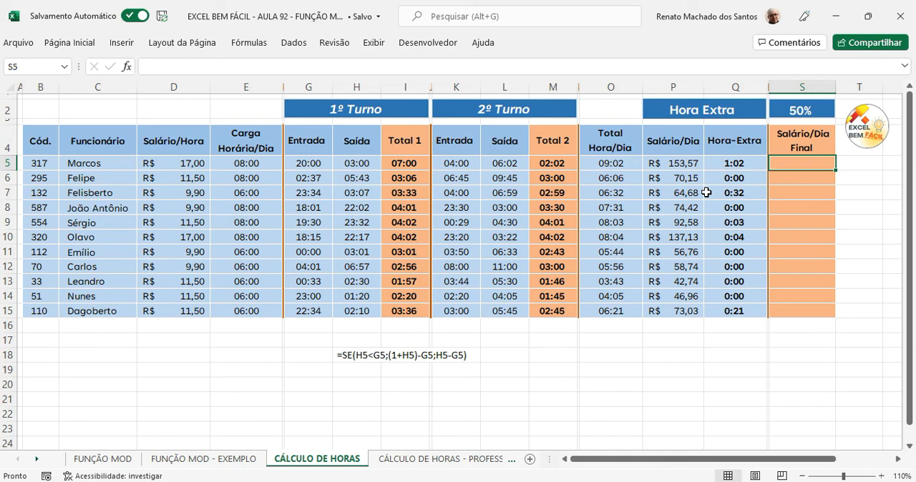
{"action": "type", "text": "="}
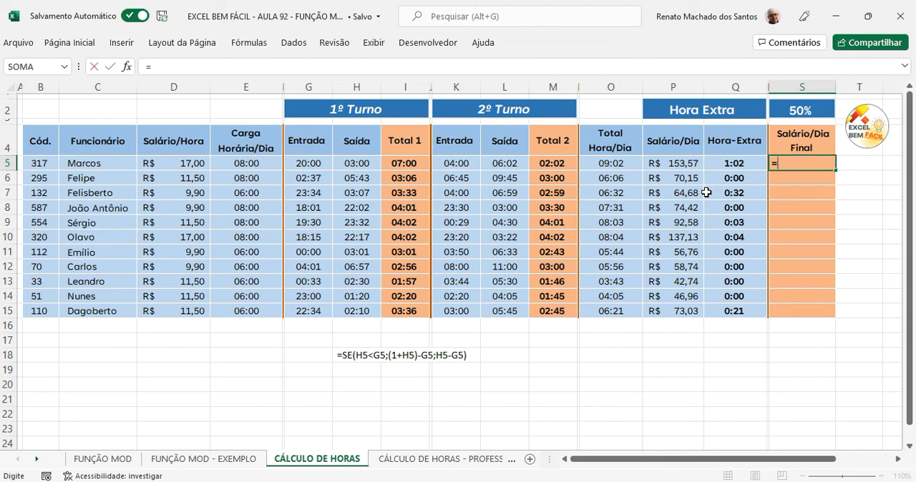
{"action": "type", "text": "(("}
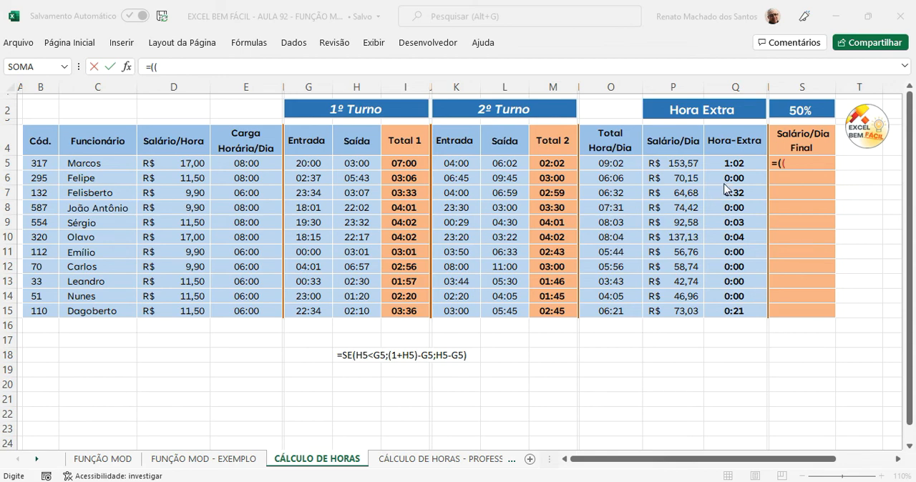
{"action": "left_click", "coordinate": [735, 163]}
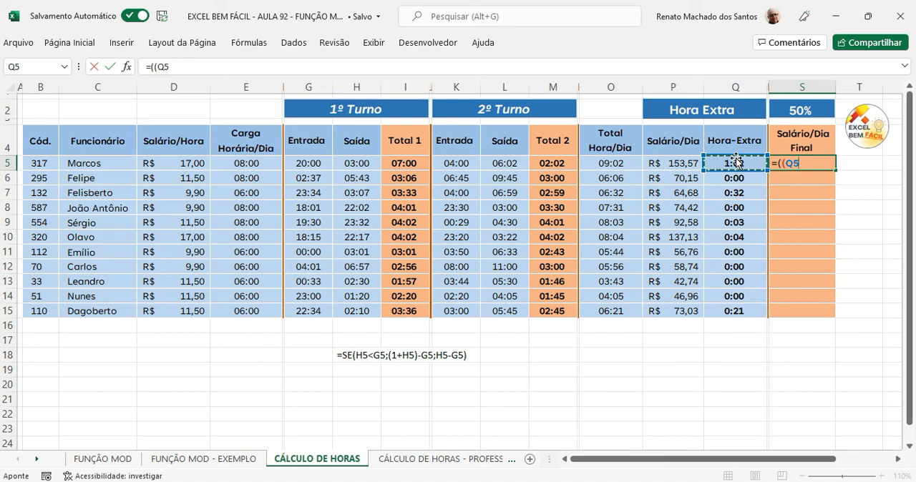
{"action": "type", "text": "*24"}
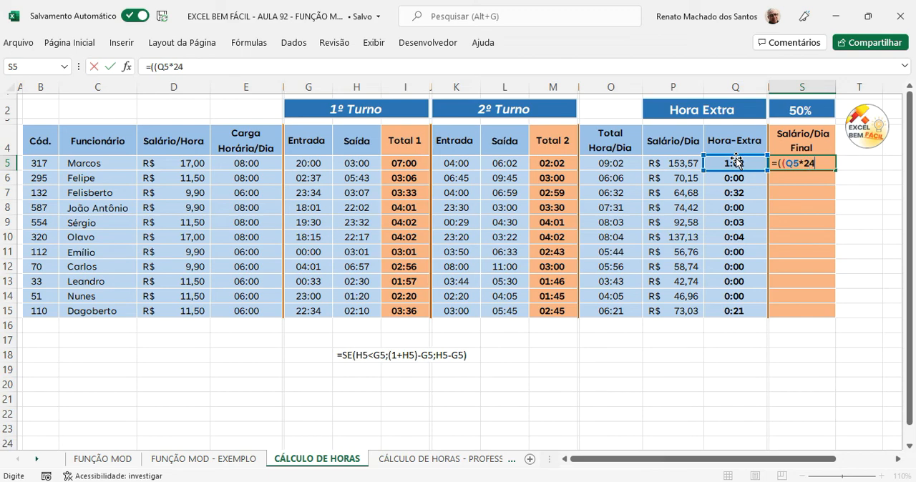
{"action": "type", "text": ")*(1"}
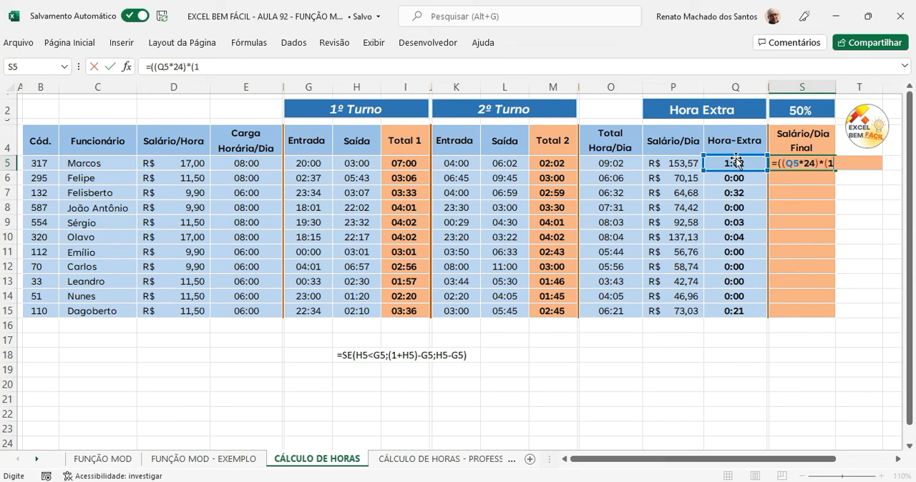
{"action": "type", "text": "+"}
Step: Multiply the overtime hours in the S5 formula by (1+$S$2), with an absolute reference to the 50% rate, and close the outer parenthesis
{"action": "left_click", "coordinate": [802, 112]}
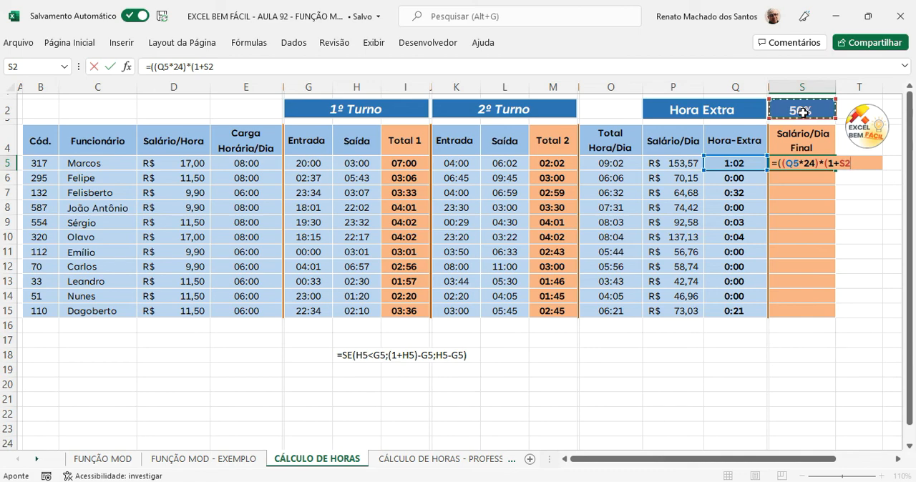
{"action": "key", "text": "F4"}
{"action": "type", "text": "))"}
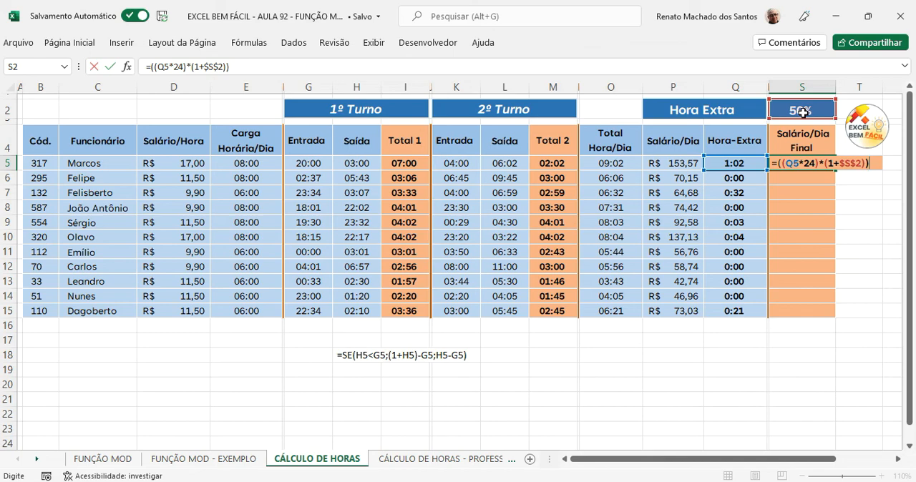
{"action": "type", "text": "*"}
Step: Finish the S5 formula by multiplying by hourly wage D5 and adding daily salary P5, giving =((Q5*24)*(1+$S$2))*D5+P5
{"action": "left_click", "coordinate": [180, 165]}
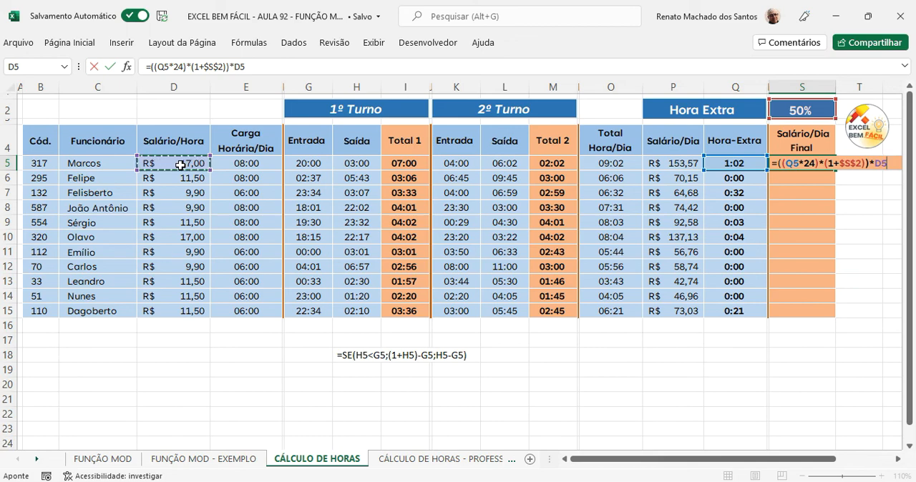
{"action": "type", "text": "+"}
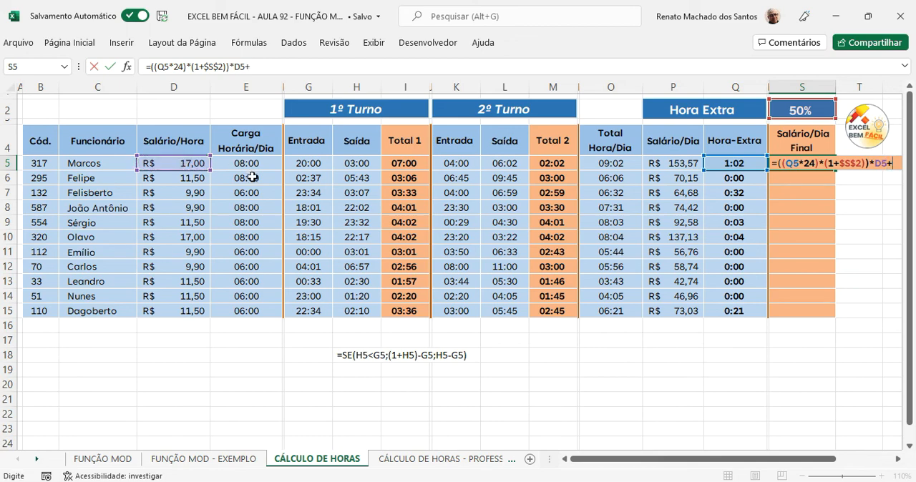
{"action": "left_click", "coordinate": [666, 161]}
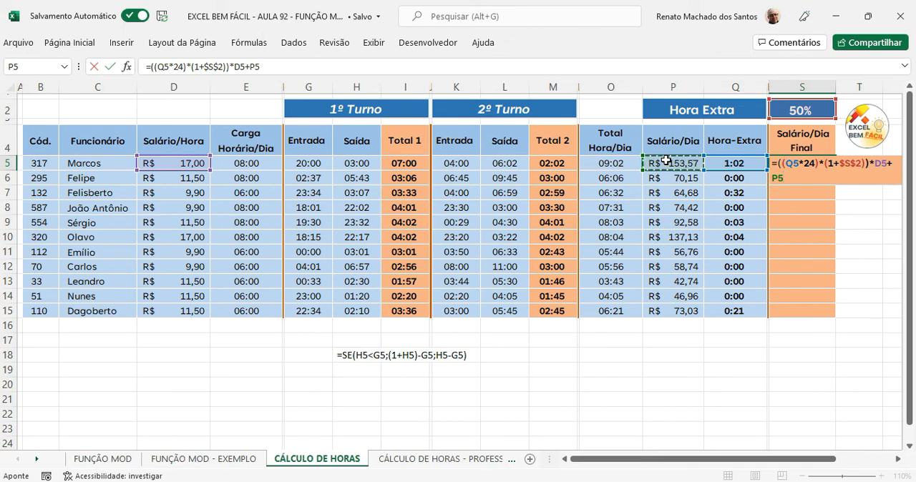
{"action": "key", "text": "Return"}
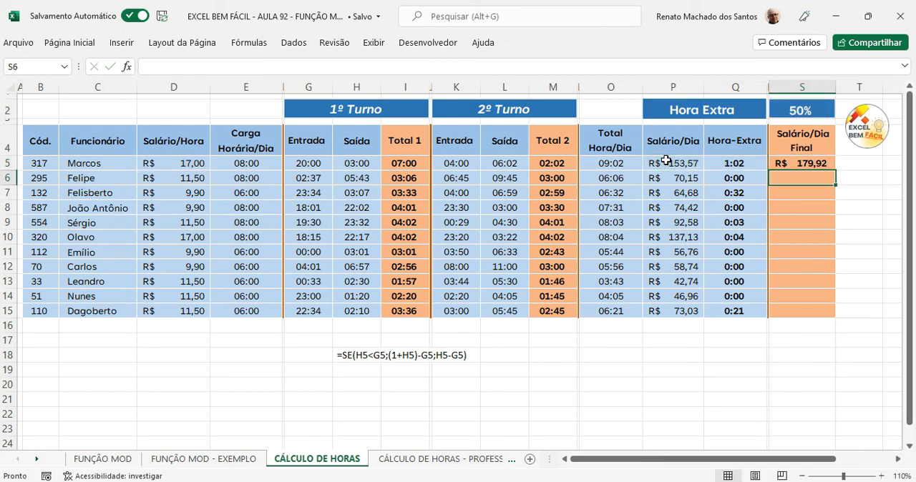
Step: Copy the final salary formula from S5 down the Salário/Dia Final column through S15
{"action": "left_click", "coordinate": [823, 166]}
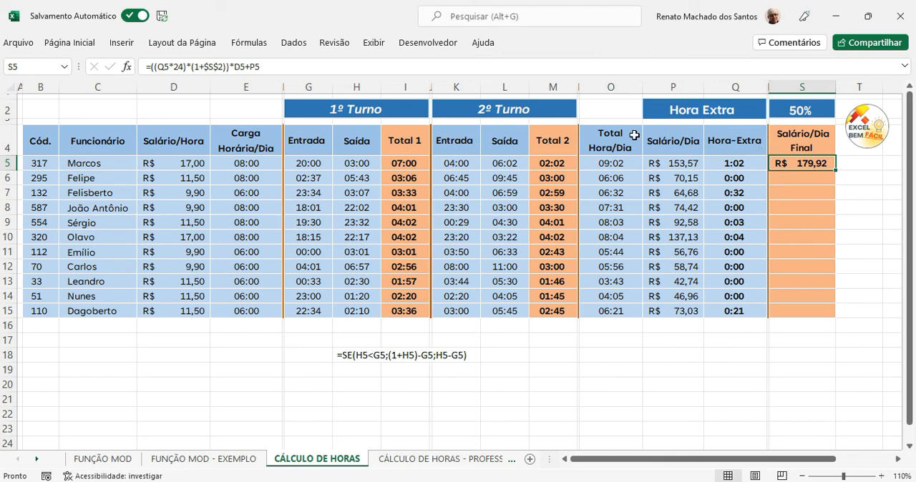
{"action": "left_click_drag", "start_coordinate": [839, 170], "coordinate": [827, 320]}
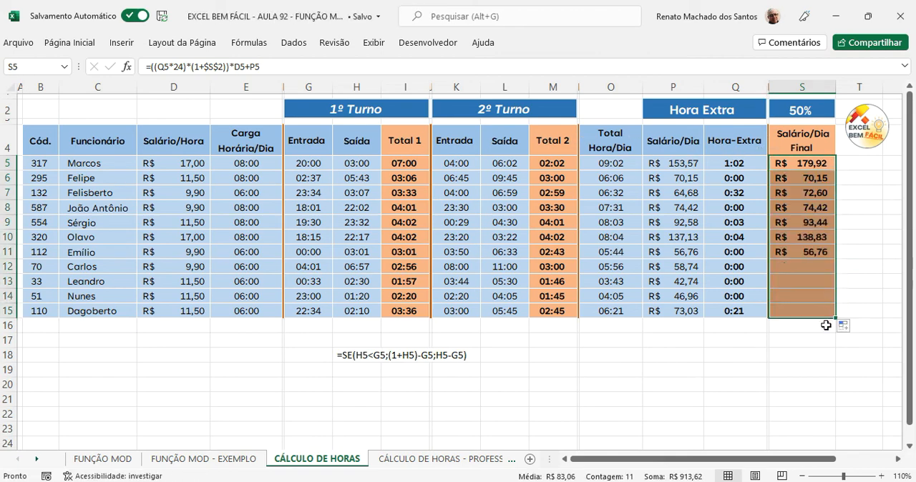
{"action": "left_click", "coordinate": [823, 369]}
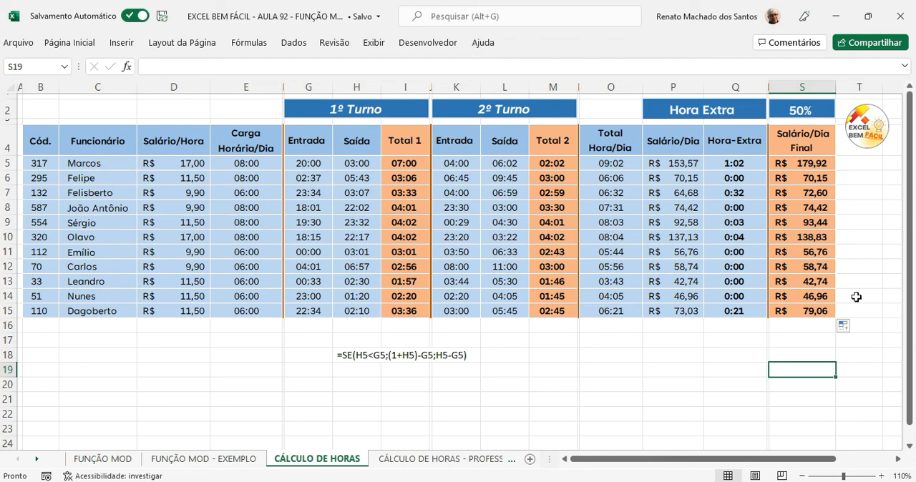
Step: Review the cell references used by the final salary formula in S5, leaving the formula as is
{"action": "double_click", "coordinate": [818, 168]}
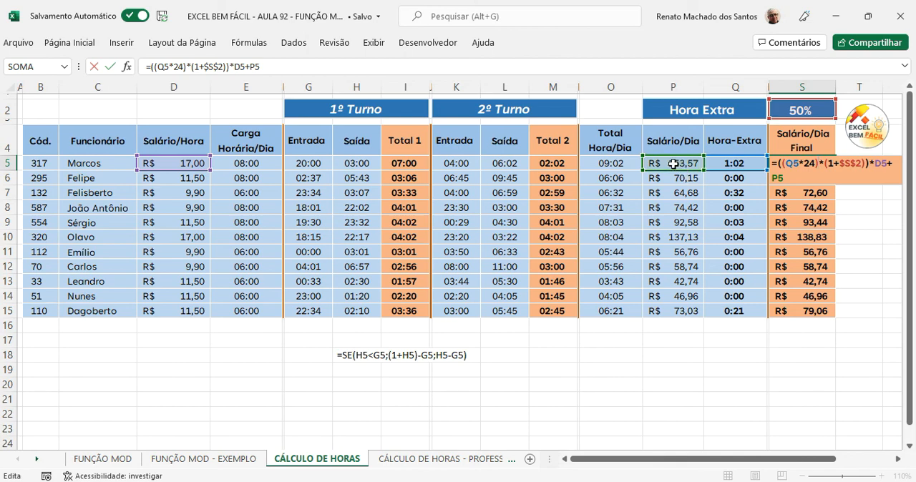
{"action": "key", "text": "Return"}
{"action": "left_click", "coordinate": [792, 164]}
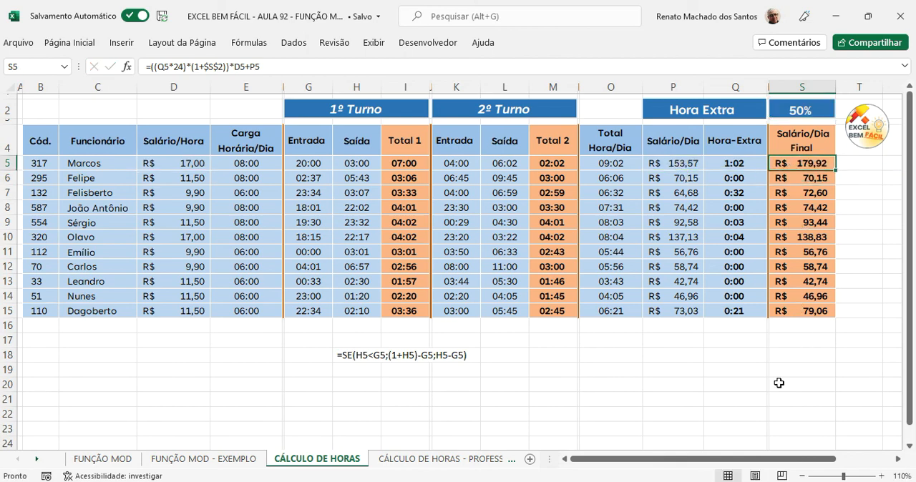